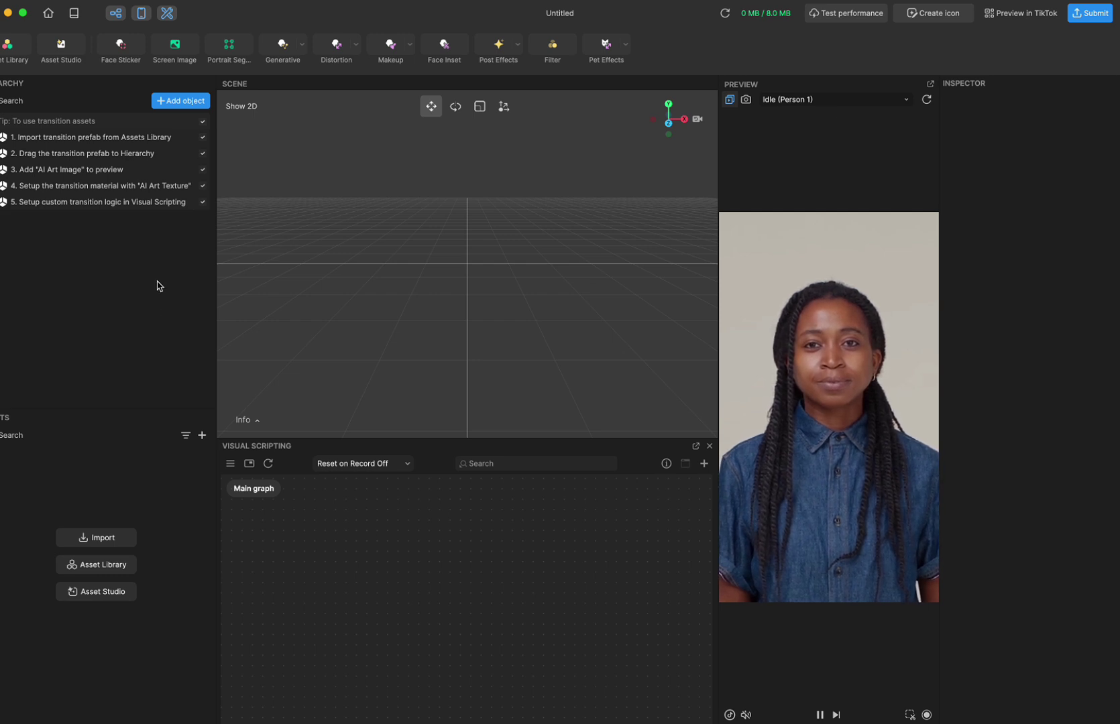
Add an AI Art Image object to the hierarchy and widen the Inspector area.
{"action": "left_click", "coordinate": [192, 106]}
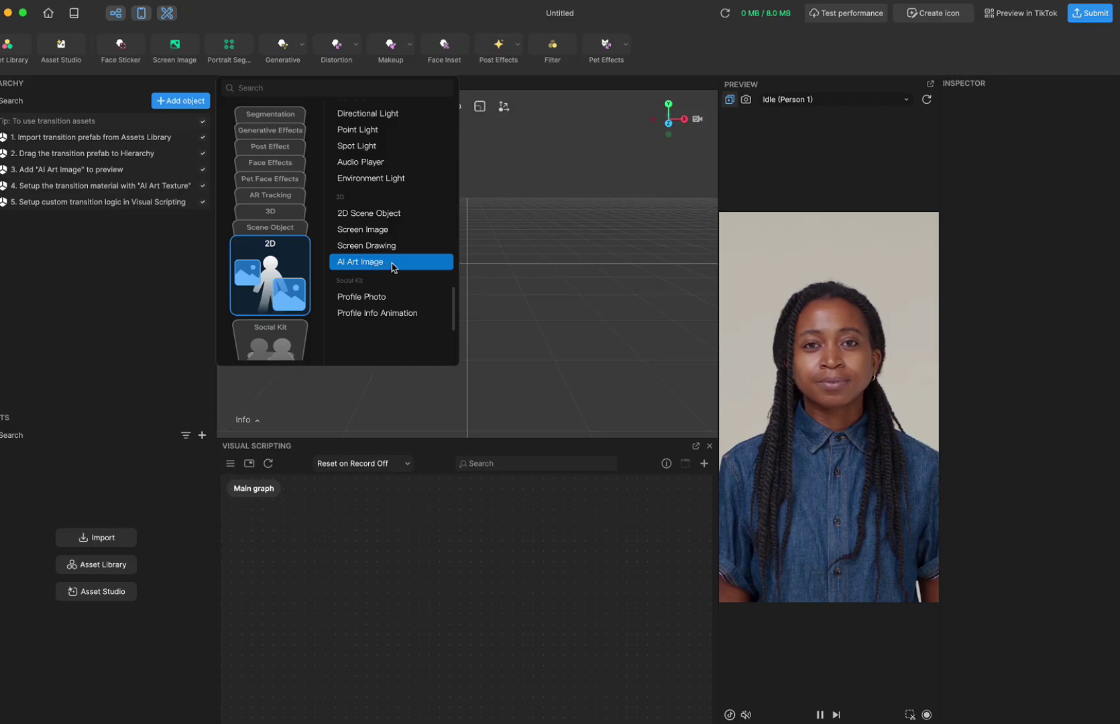
{"action": "left_click", "coordinate": [392, 264]}
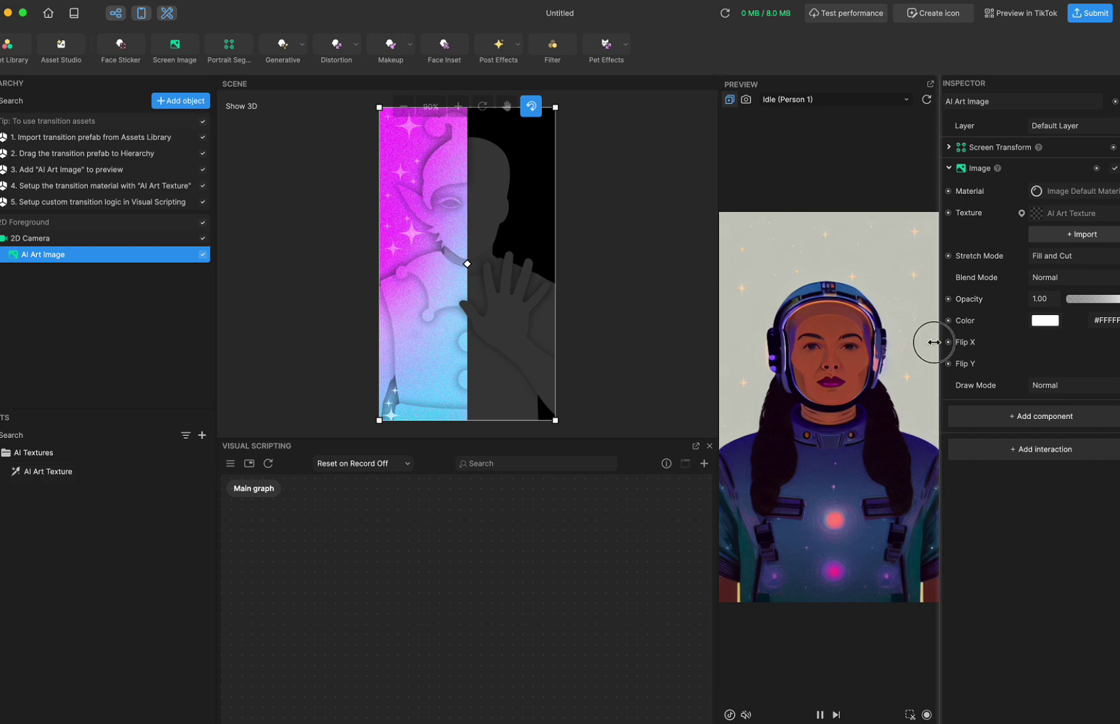
{"action": "left_click_drag", "start_coordinate": [934, 342], "coordinate": [788, 364]}
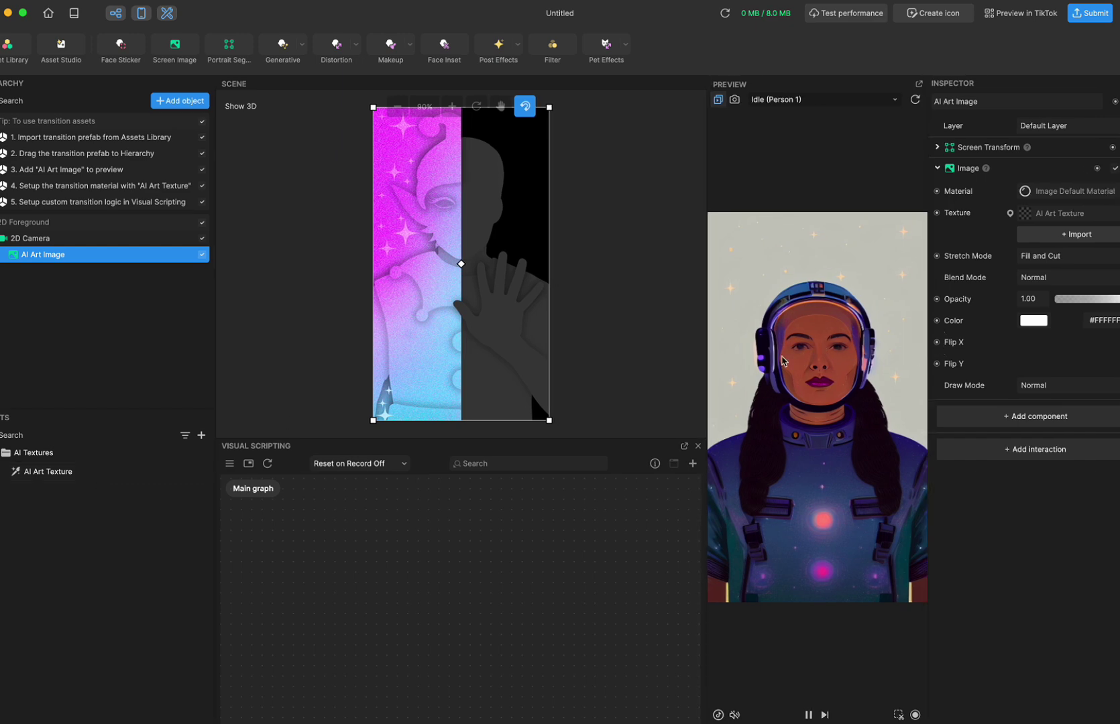
Try the built-in Background Texture as the input texture of the AI Art Texture asset.
{"action": "left_click", "coordinate": [86, 475]}
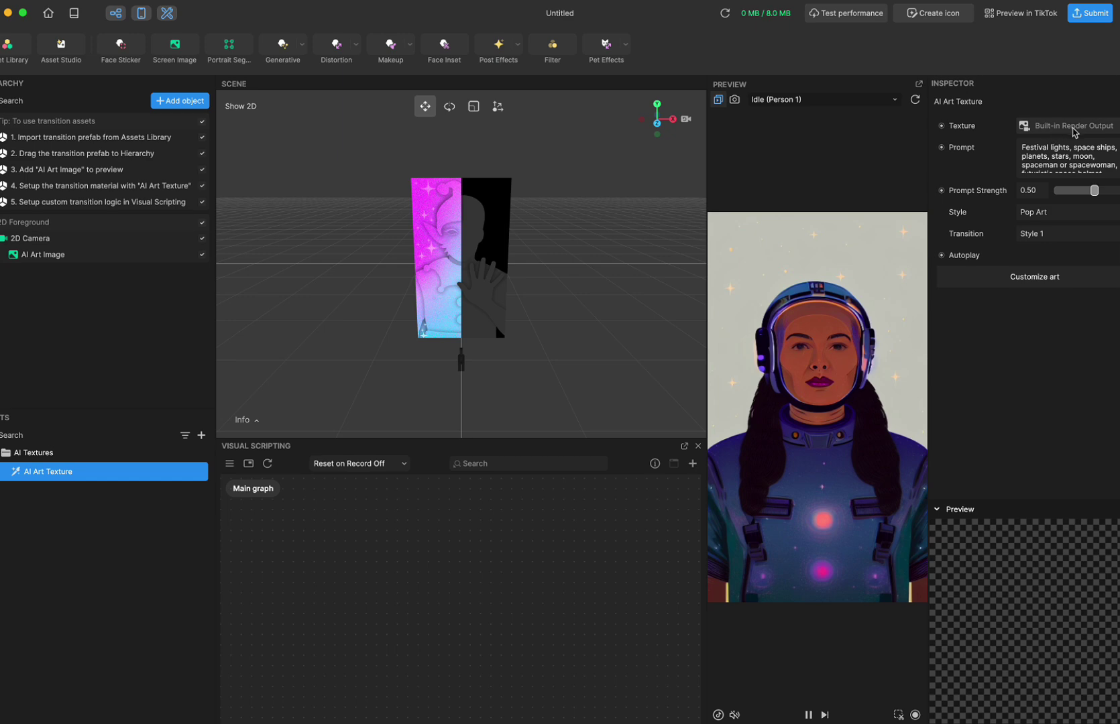
{"action": "left_click", "coordinate": [1093, 127]}
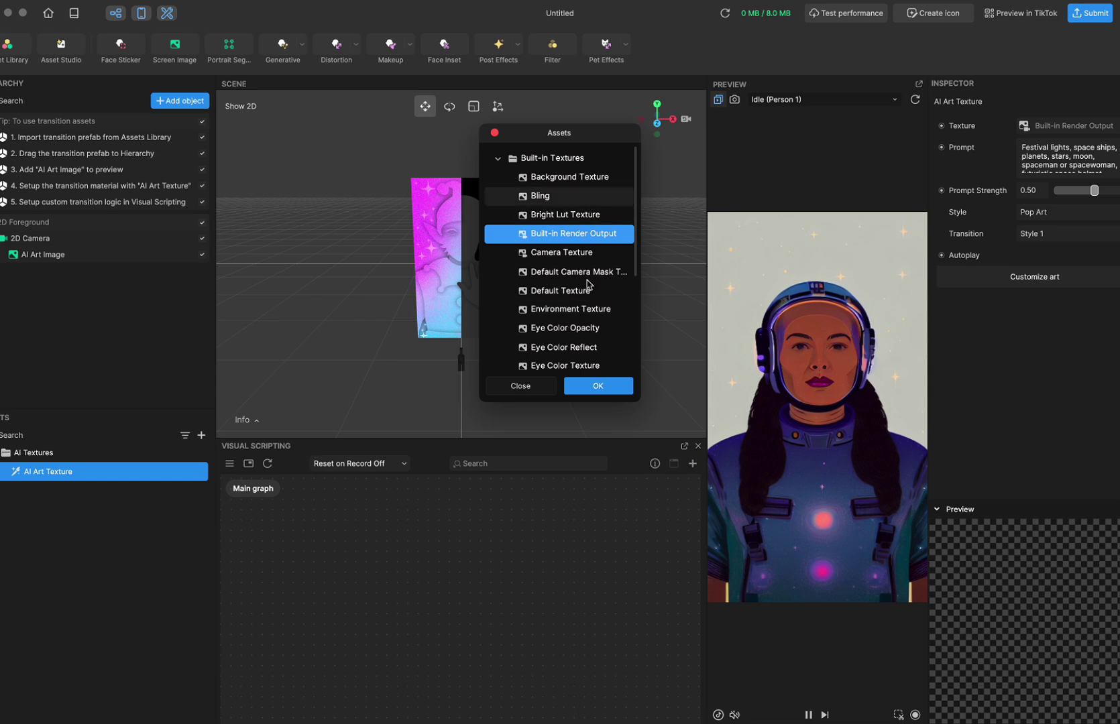
{"action": "scroll", "coordinate": [587, 310], "scroll_direction": "down", "scroll_amount": 1}
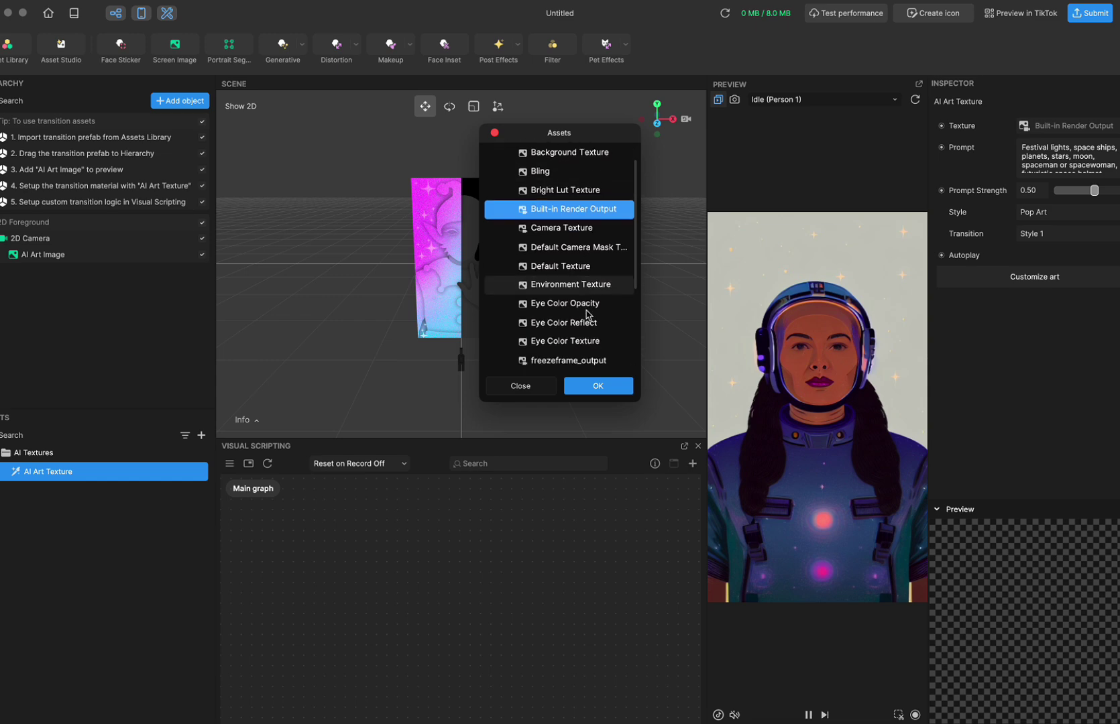
{"action": "scroll", "coordinate": [586, 313], "scroll_direction": "up", "scroll_amount": 1}
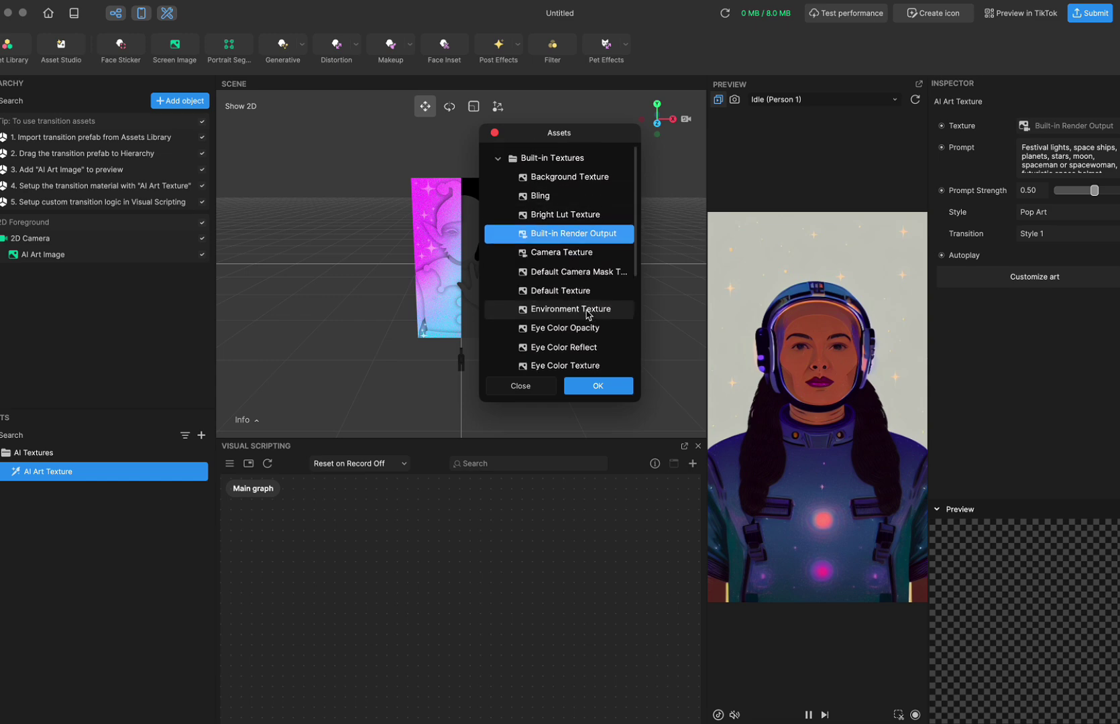
{"action": "left_click", "coordinate": [598, 179]}
{"action": "left_click", "coordinate": [597, 386]}
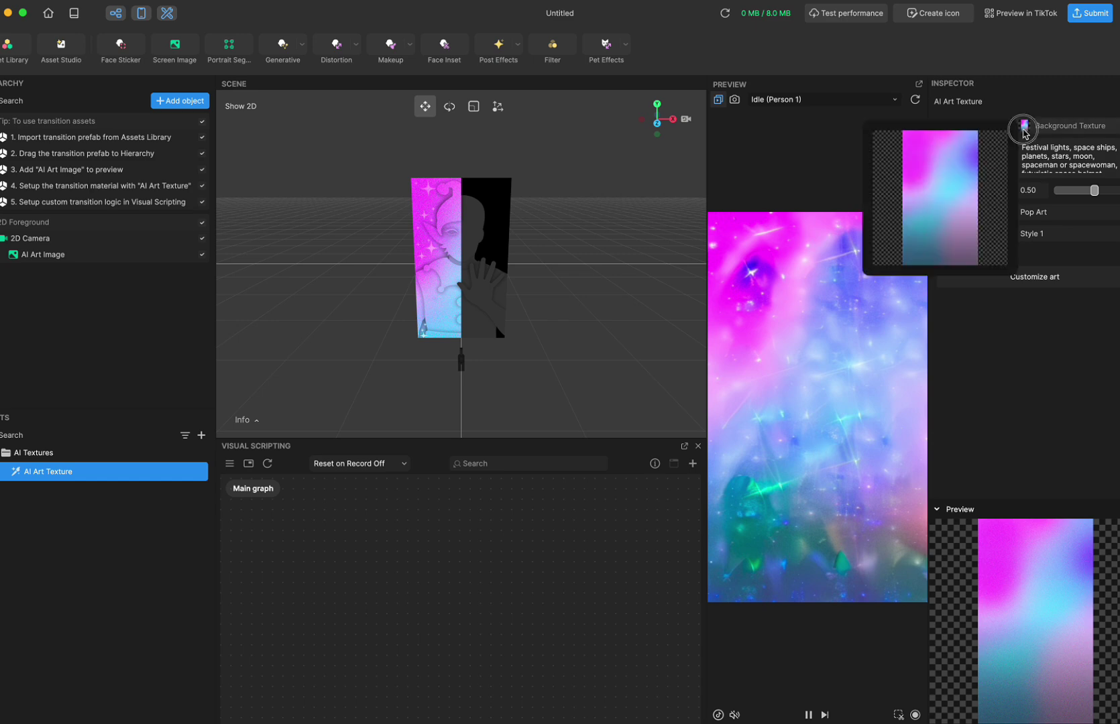
Set the AI Art Texture's input texture back to Built-in Render Output.
{"action": "left_click", "coordinate": [1024, 128]}
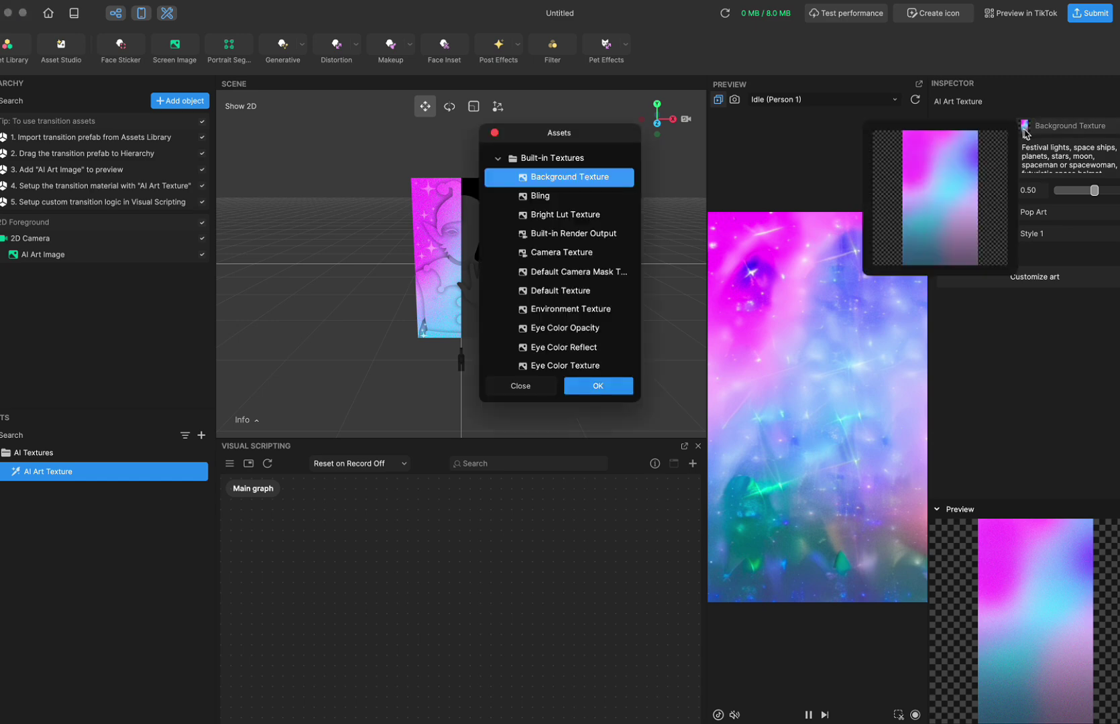
{"action": "left_click", "coordinate": [567, 252]}
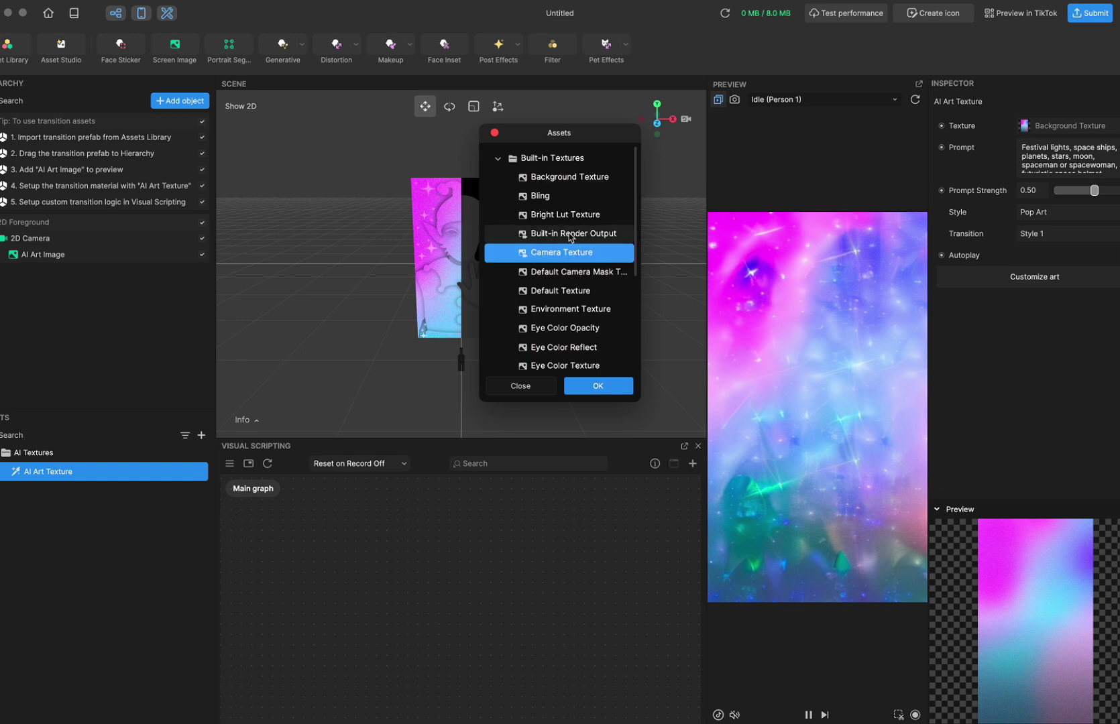
{"action": "left_click", "coordinate": [568, 236]}
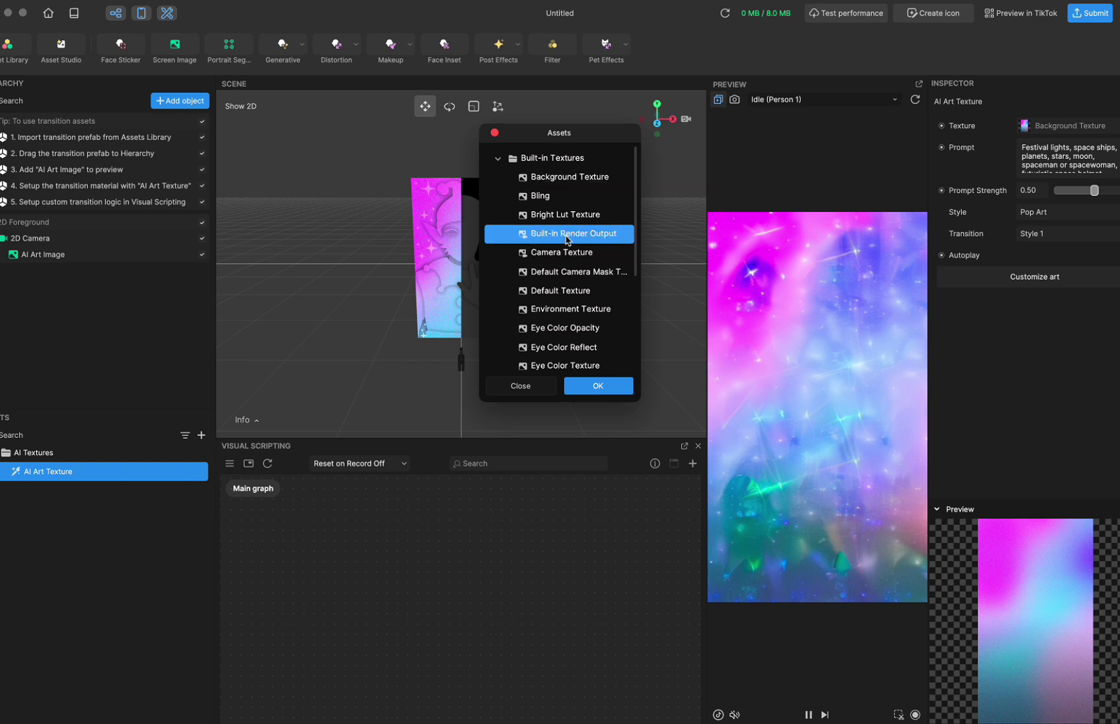
{"action": "left_click", "coordinate": [598, 386]}
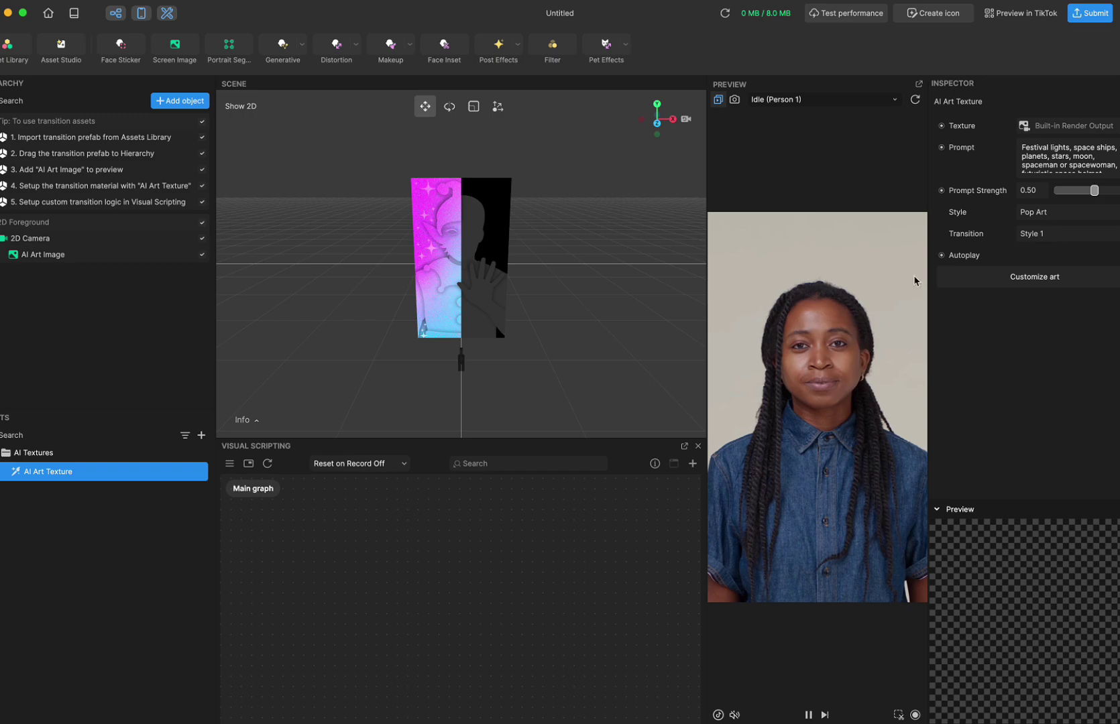
Read through the AI Art Texture's full prompt and check which art styles are available.
{"action": "scroll", "coordinate": [1076, 166], "scroll_direction": "down", "scroll_amount": 3}
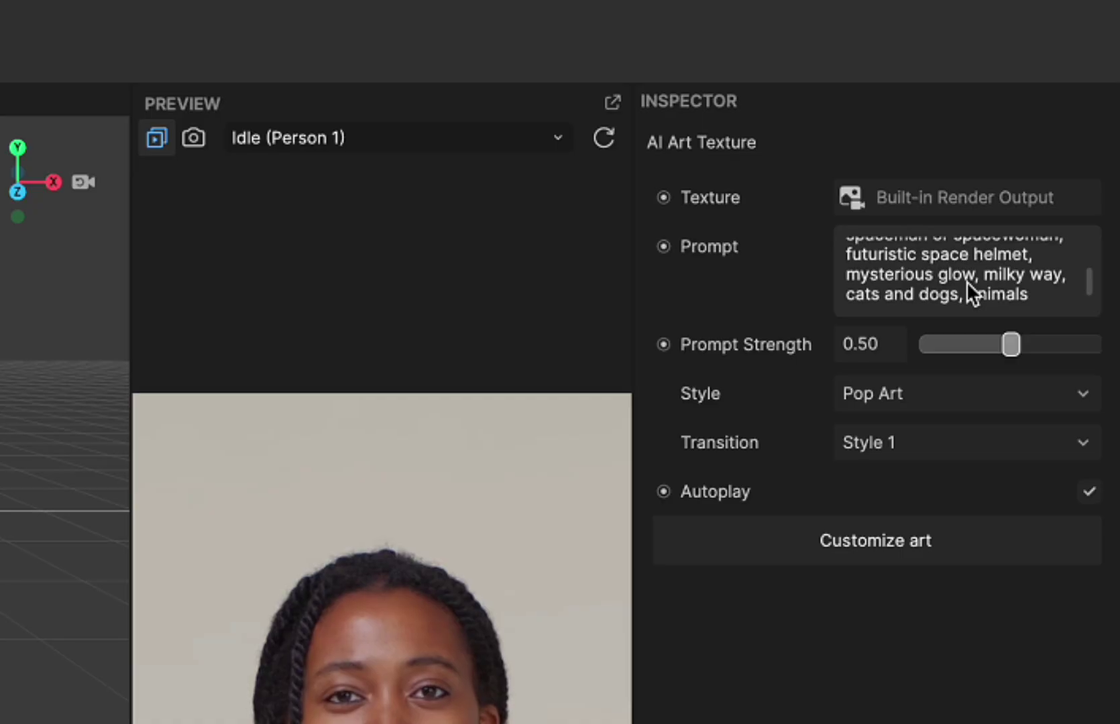
{"action": "scroll", "coordinate": [1099, 163], "scroll_direction": "up", "scroll_amount": 4}
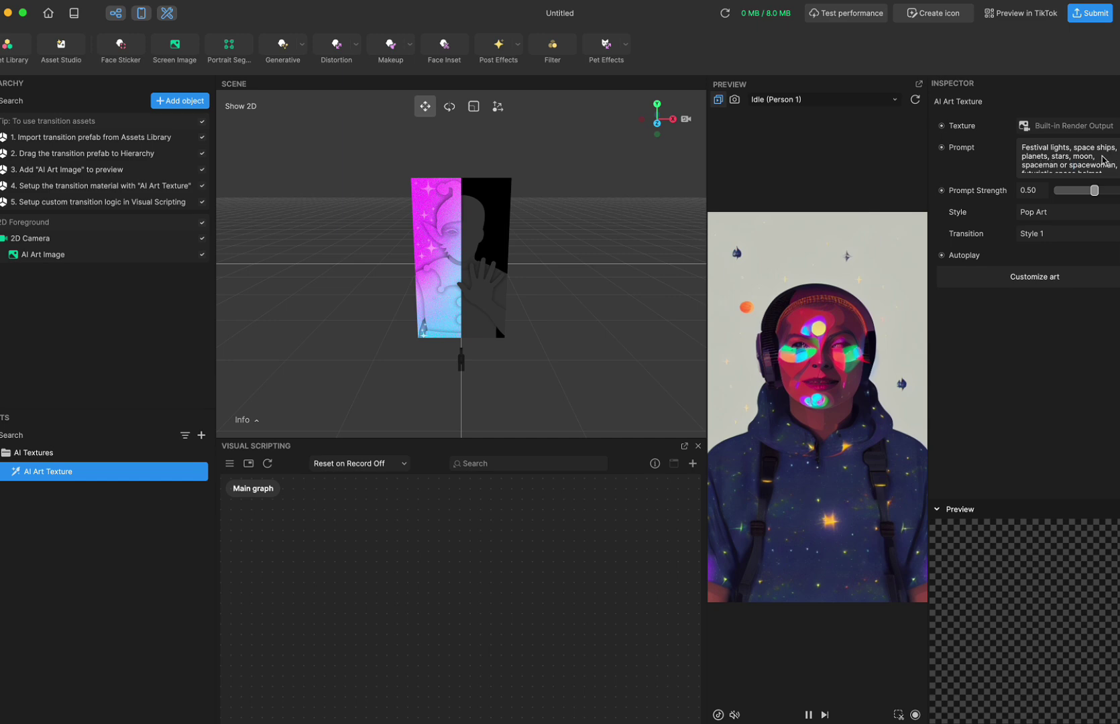
{"action": "scroll", "coordinate": [1100, 163], "scroll_direction": "down", "scroll_amount": 3}
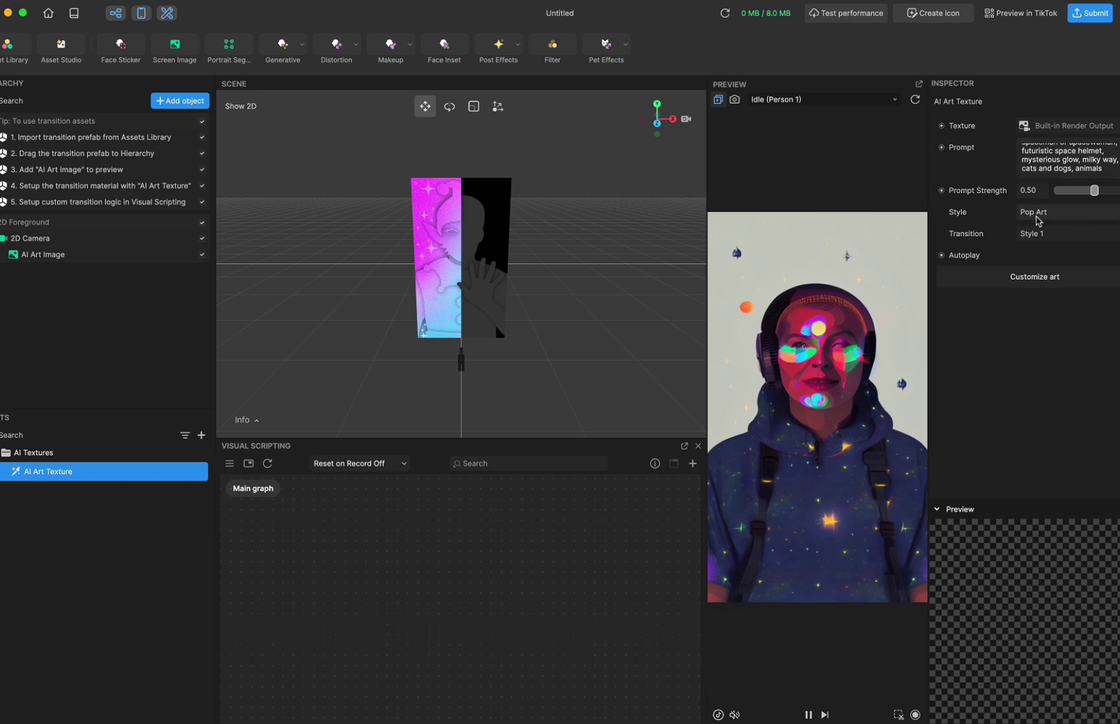
{"action": "left_click", "coordinate": [1054, 221]}
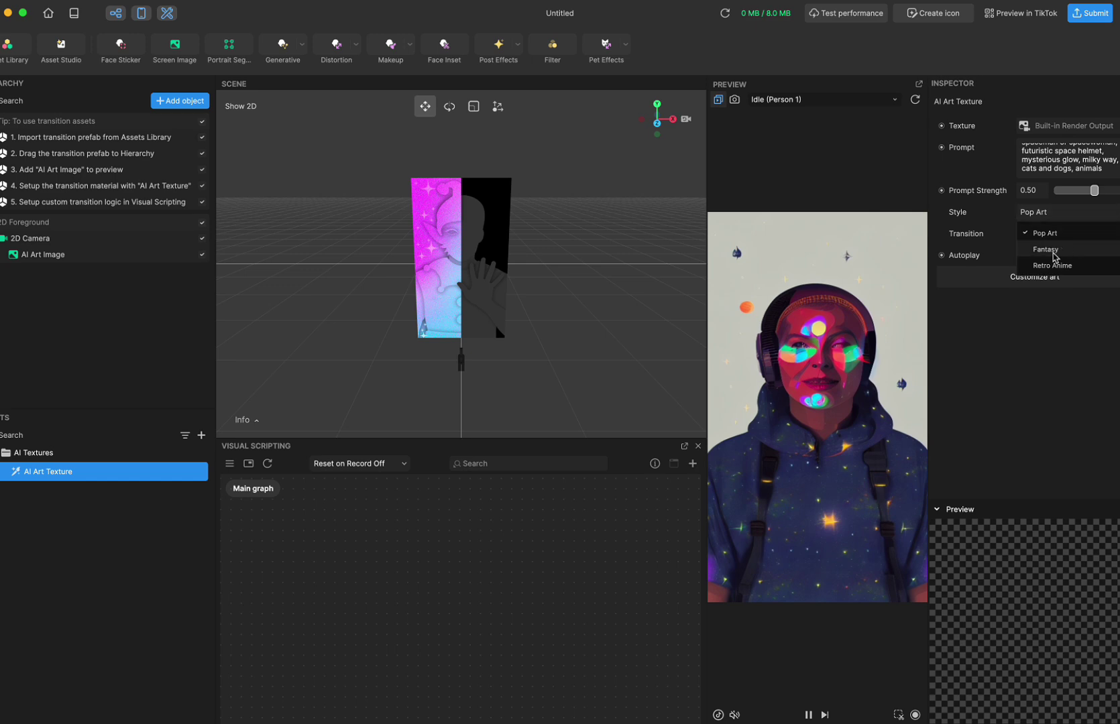
{"action": "left_click", "coordinate": [1046, 263]}
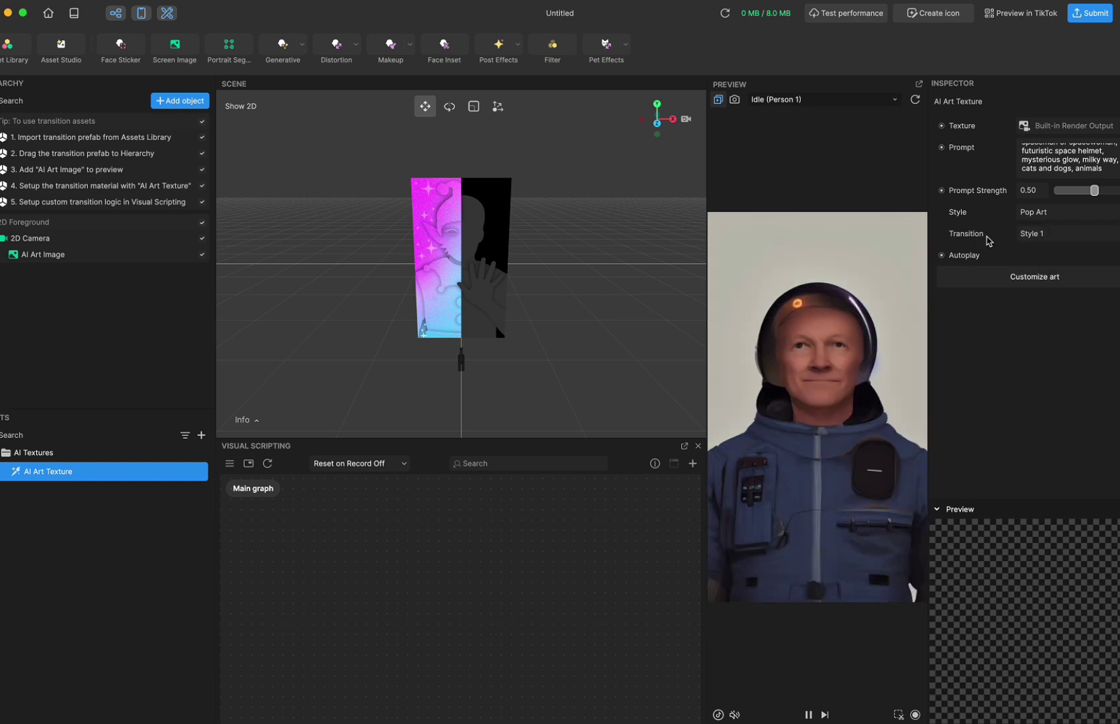
Set the AI Art Texture's transition to None and restart the preview.
{"action": "left_click", "coordinate": [1066, 239]}
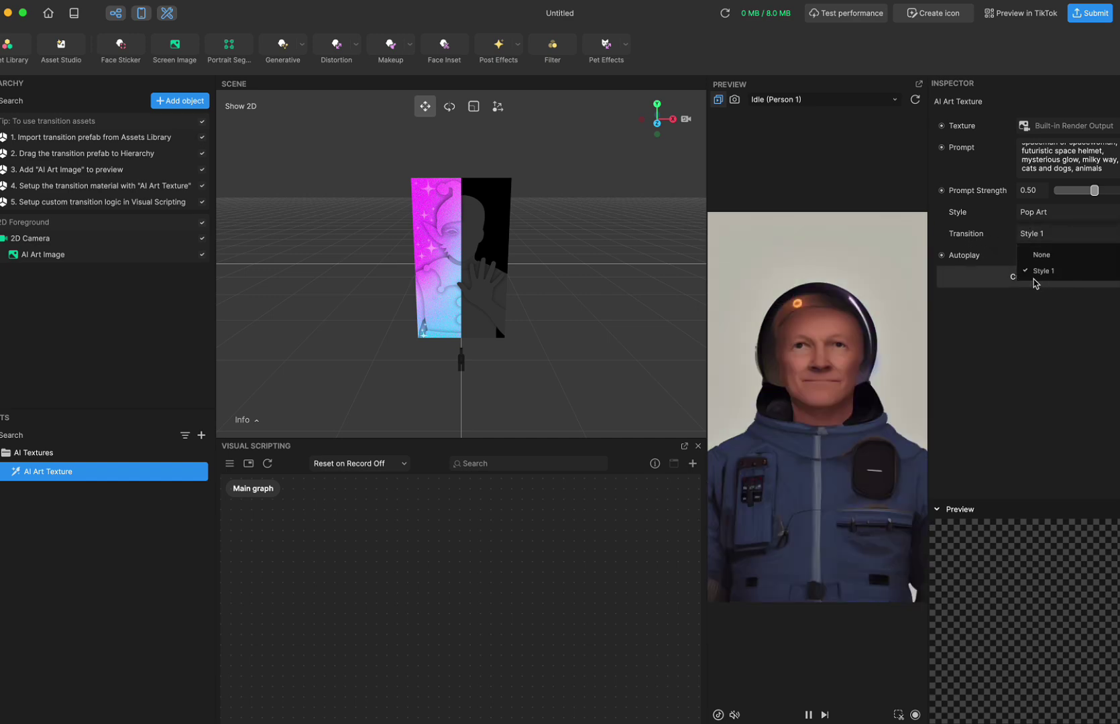
{"action": "left_click", "coordinate": [895, 403]}
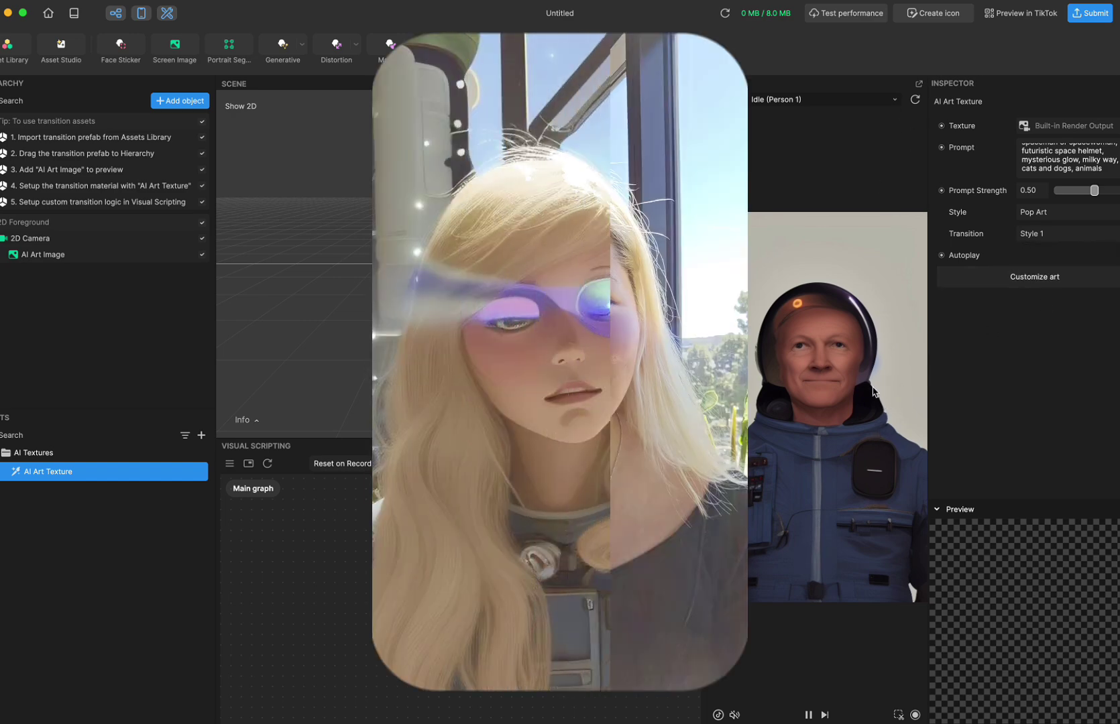
{"action": "left_click", "coordinate": [1070, 236]}
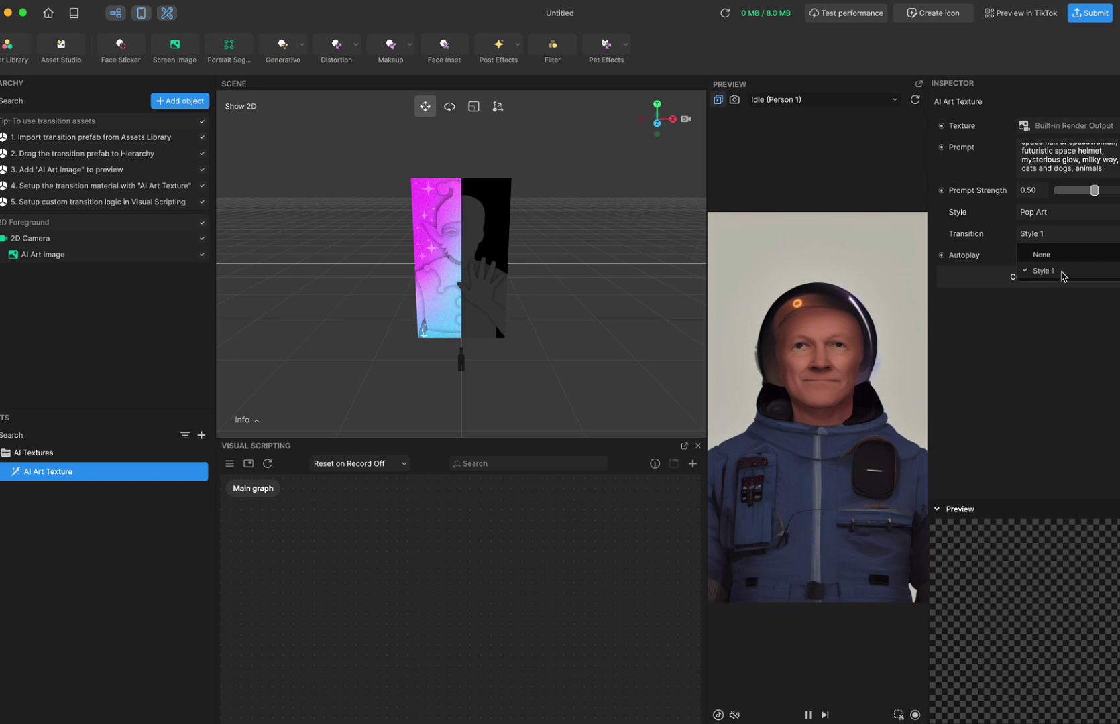
{"action": "left_click", "coordinate": [1042, 255]}
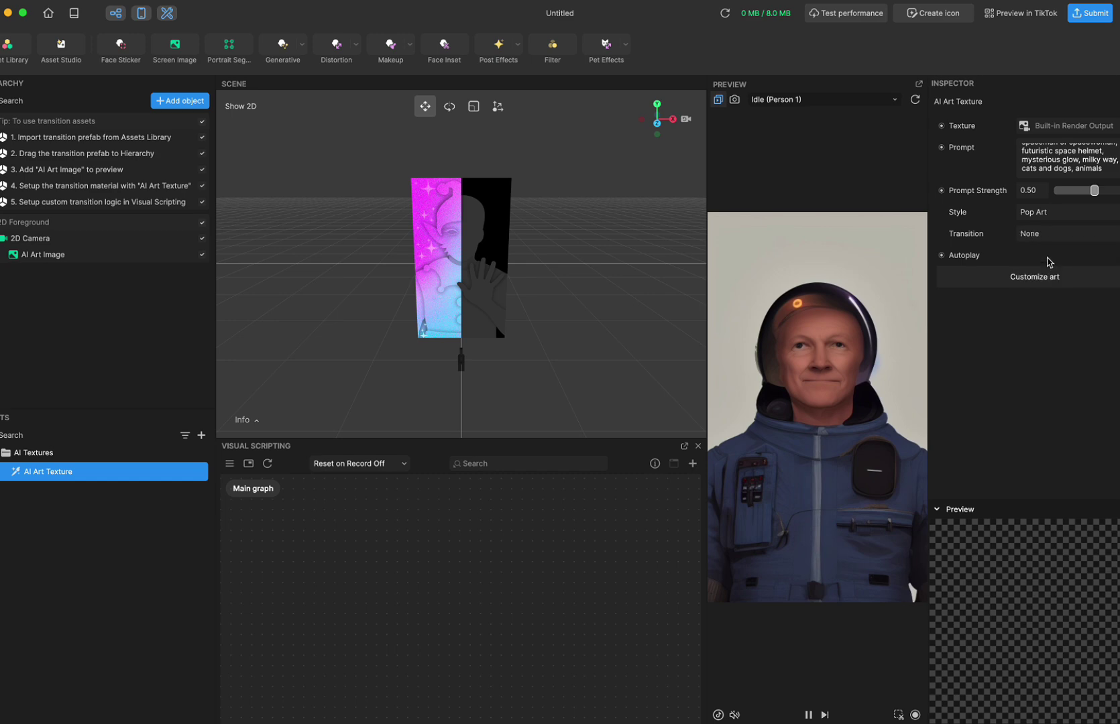
{"action": "left_click", "coordinate": [915, 99]}
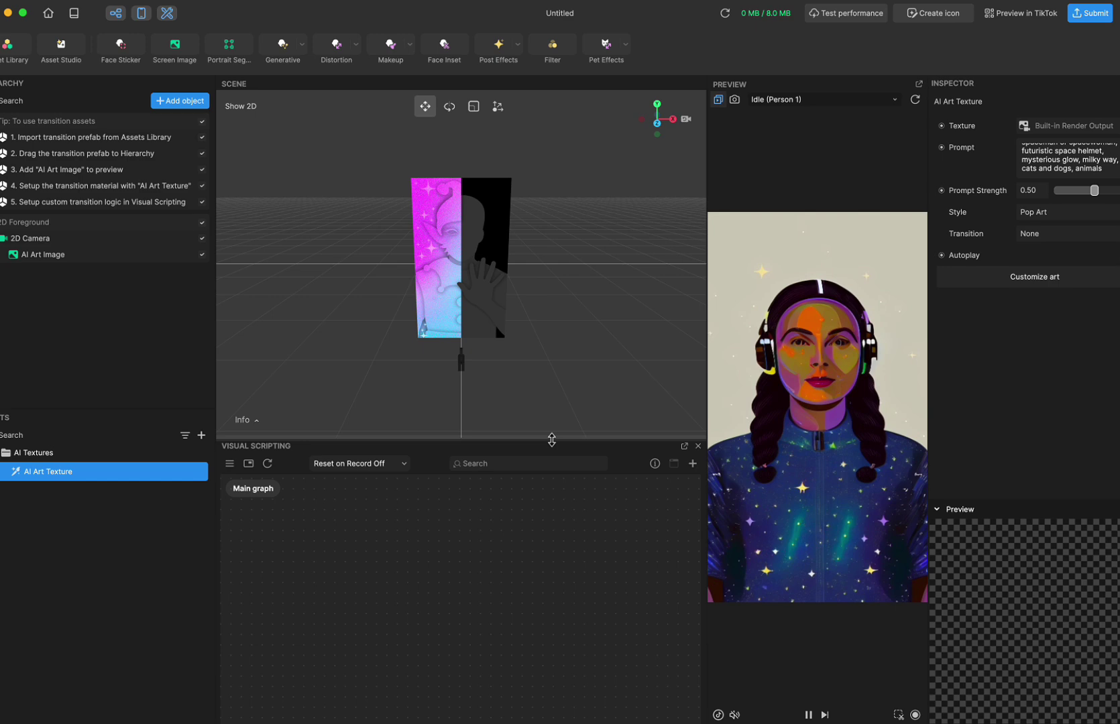
Create a second AI Art Texture among the project's texture assets.
{"action": "left_click_drag", "start_coordinate": [551, 440], "coordinate": [552, 462]}
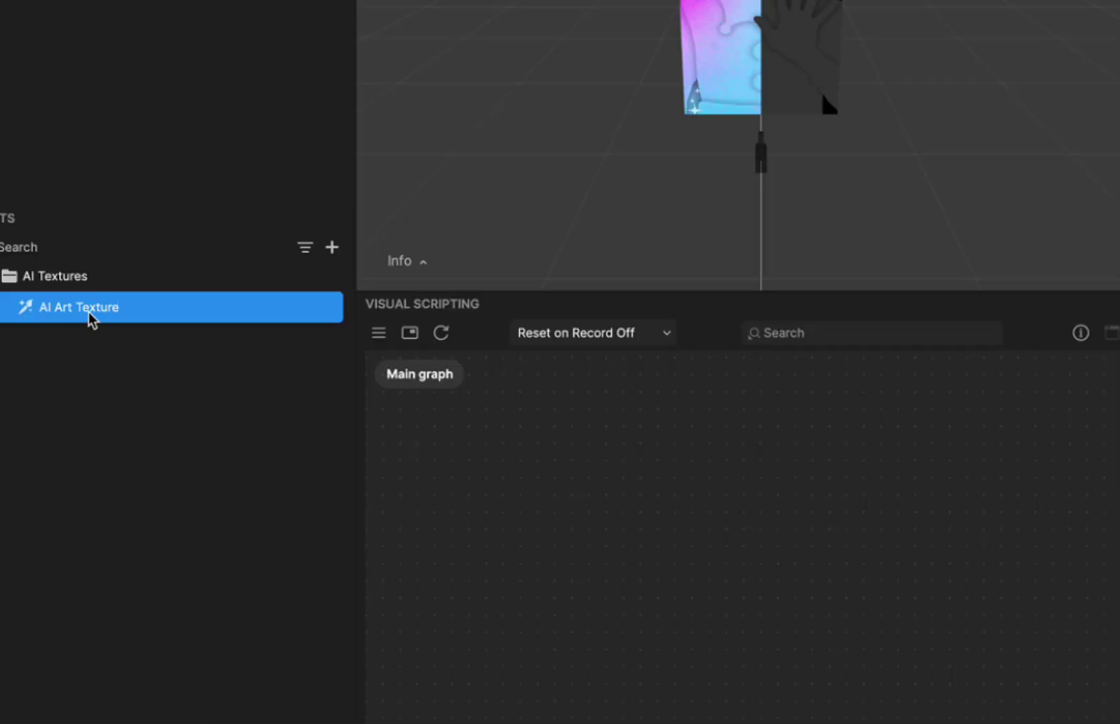
{"action": "left_click", "coordinate": [332, 250]}
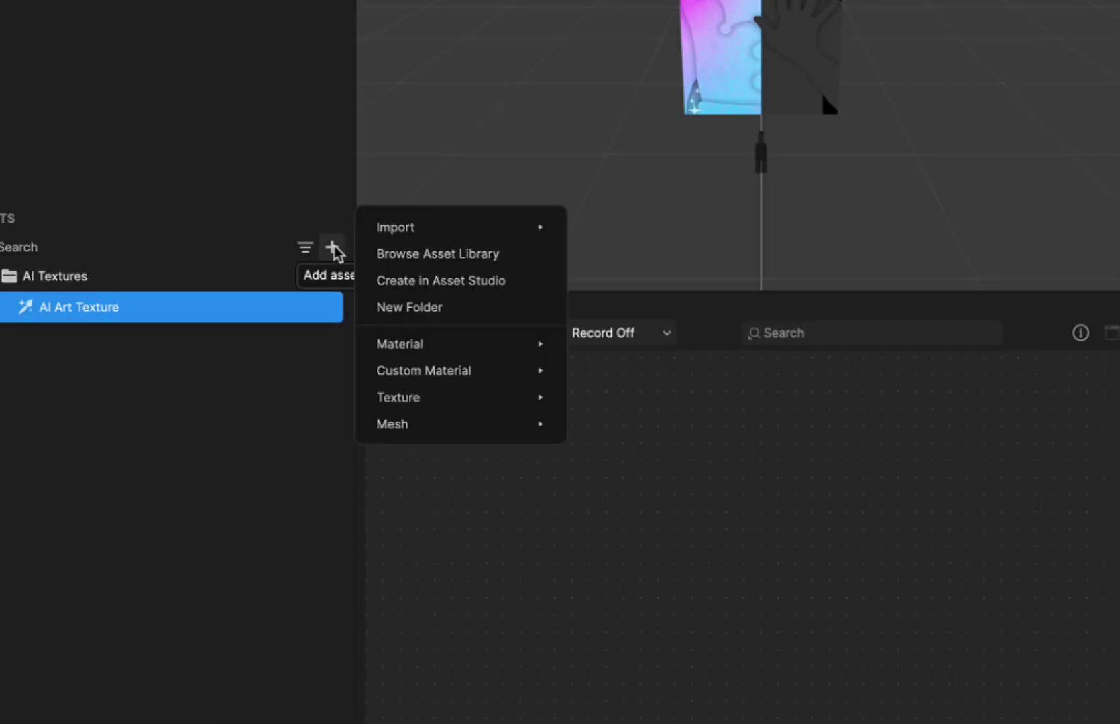
{"action": "mouse_move", "coordinate": [505, 395]}
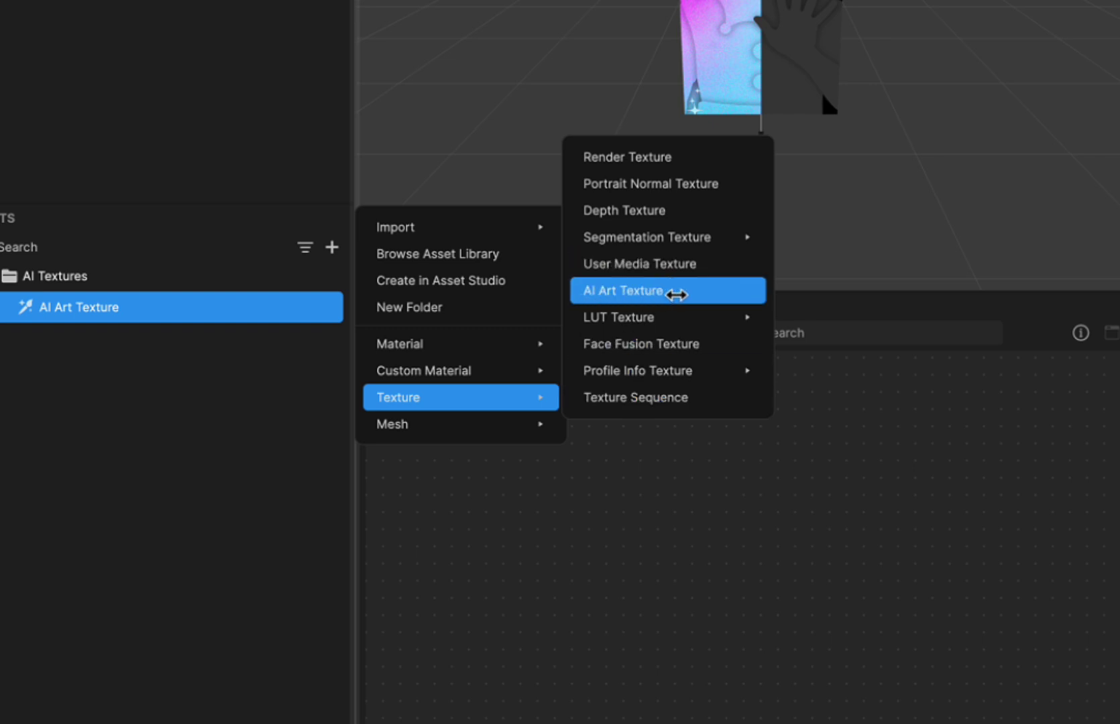
{"action": "left_click", "coordinate": [676, 294]}
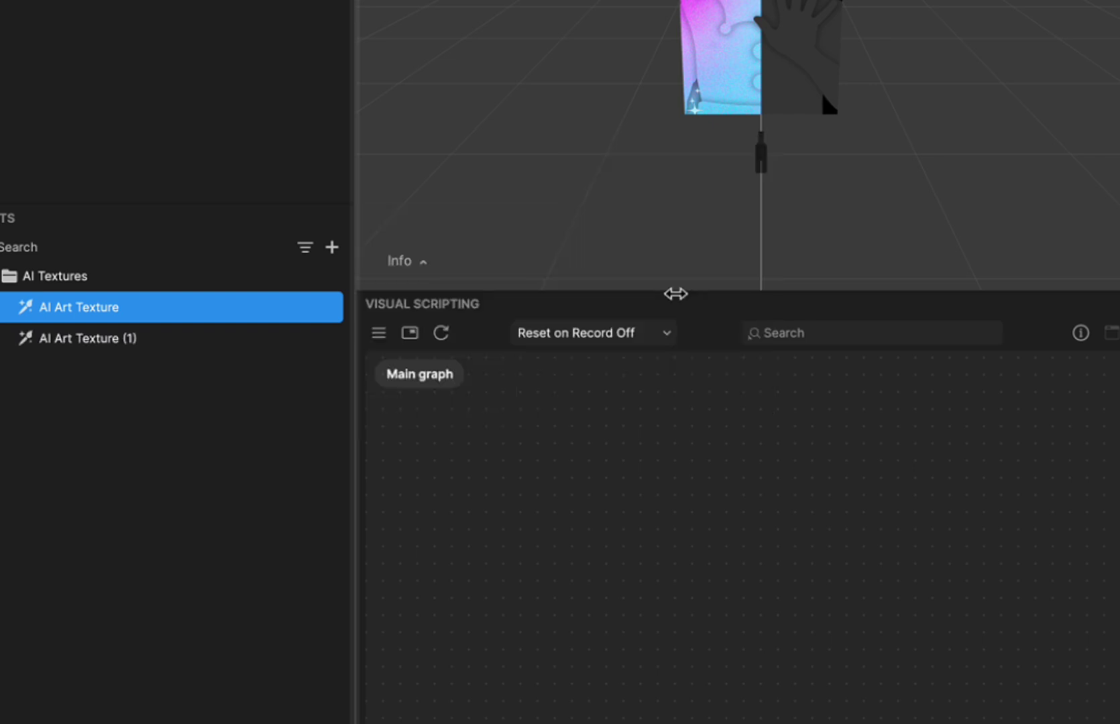
Delete the duplicate AI Art Texture (1) asset from the project.
{"action": "left_click", "coordinate": [141, 339]}
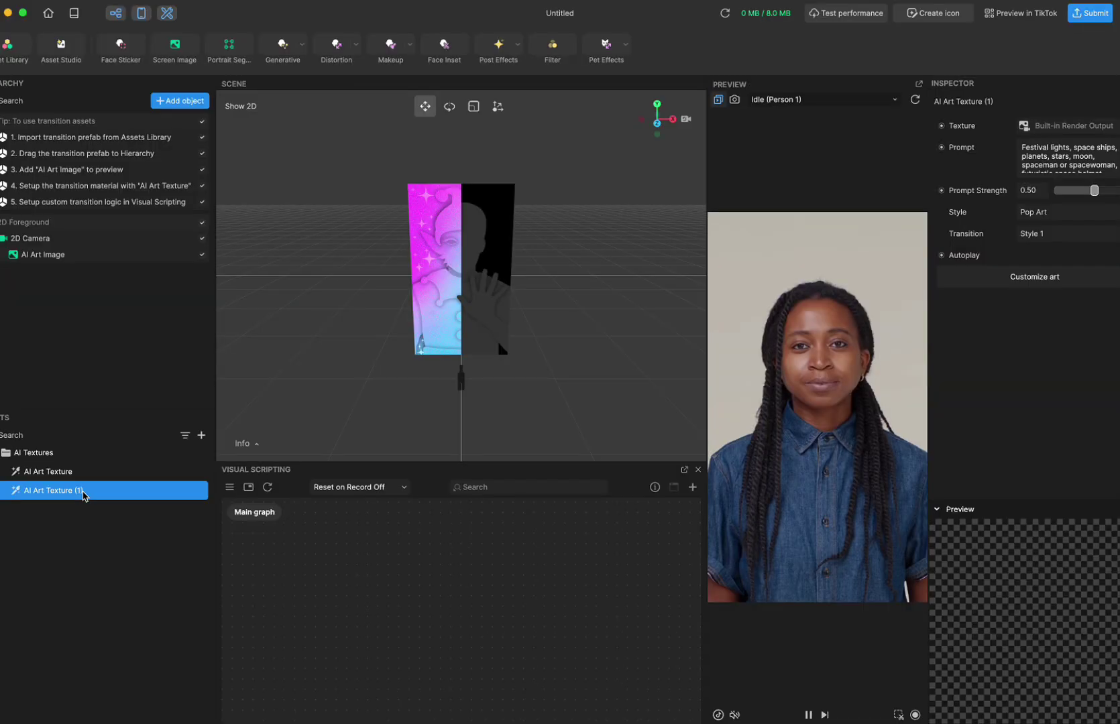
{"action": "right_click", "coordinate": [83, 494]}
{"action": "left_click", "coordinate": [120, 547]}
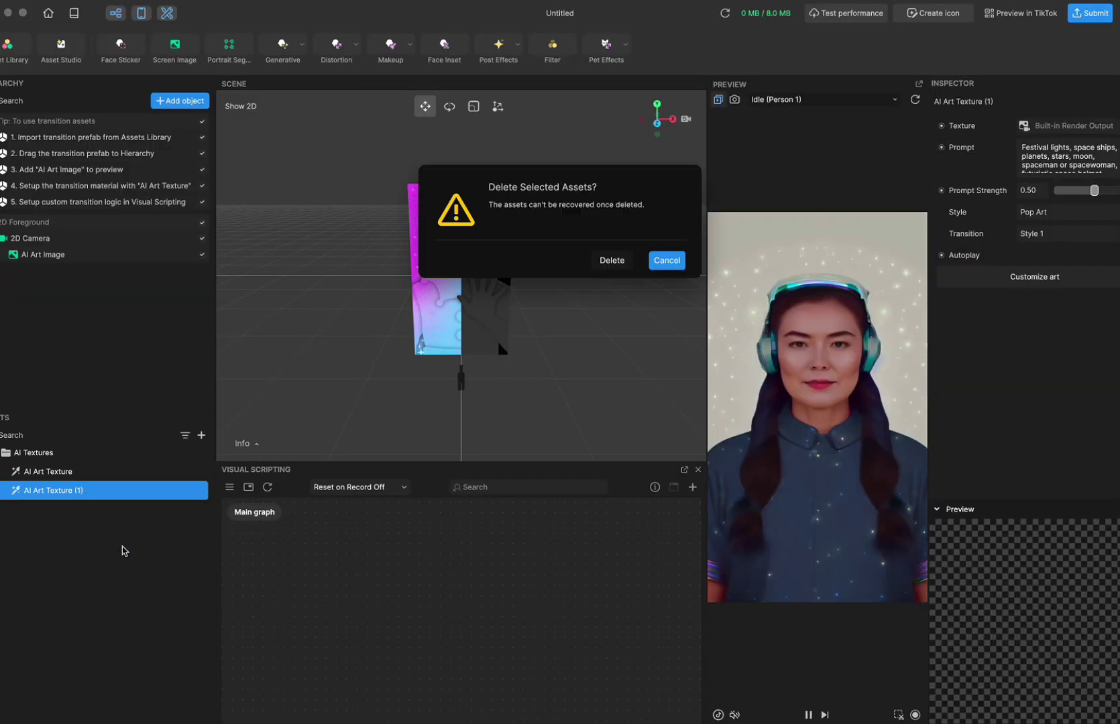
{"action": "left_click", "coordinate": [610, 260]}
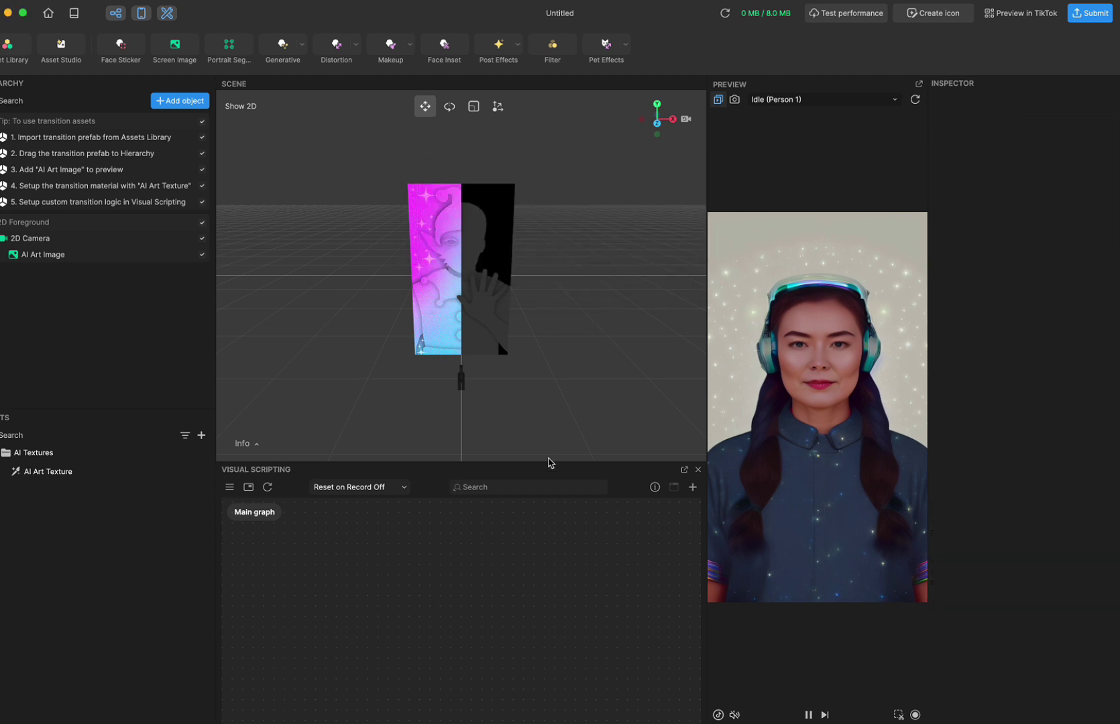
Enlarge the Visual Scripting area and add an AI Generation Controller node to the main graph.
{"action": "left_click_drag", "start_coordinate": [550, 462], "coordinate": [554, 411]}
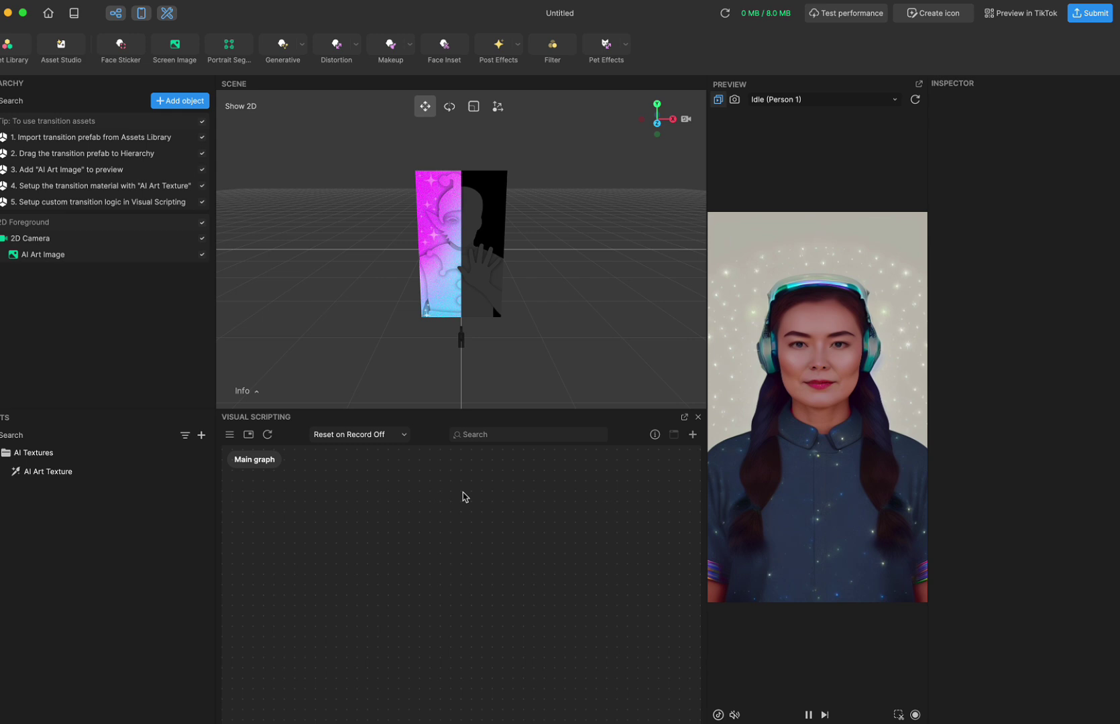
{"action": "right_click", "coordinate": [411, 497]}
{"action": "left_click", "coordinate": [429, 508]}
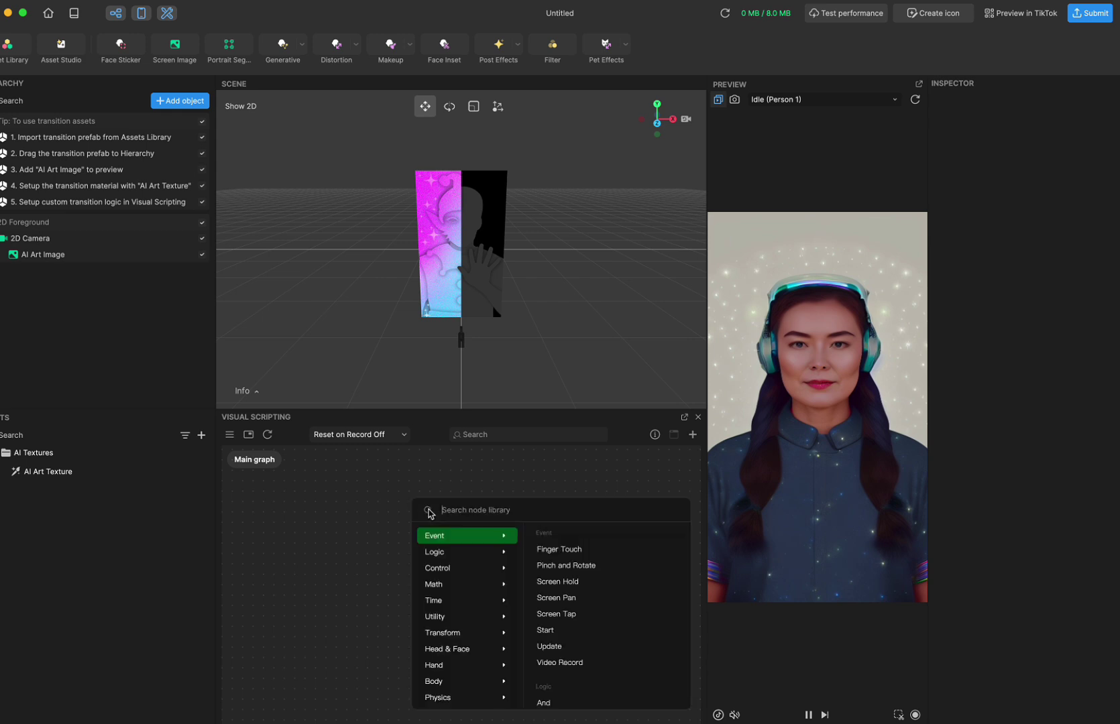
{"action": "type", "text": "ai"}
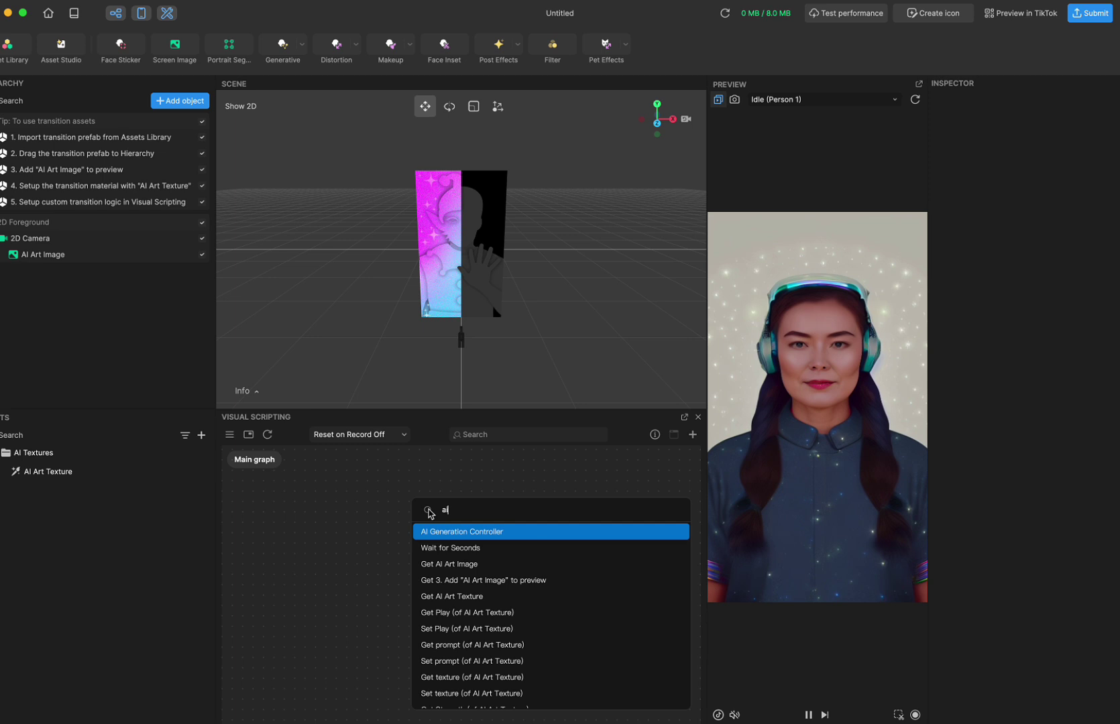
{"action": "mouse_move", "coordinate": [436, 541]}
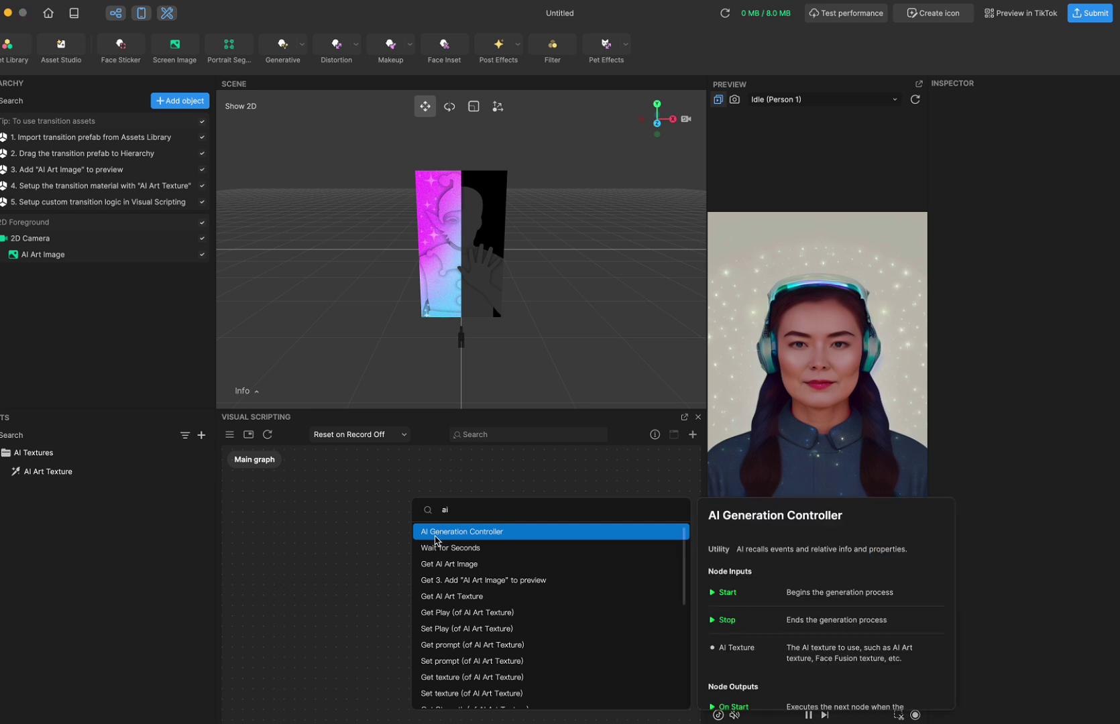
{"action": "left_click", "coordinate": [435, 532]}
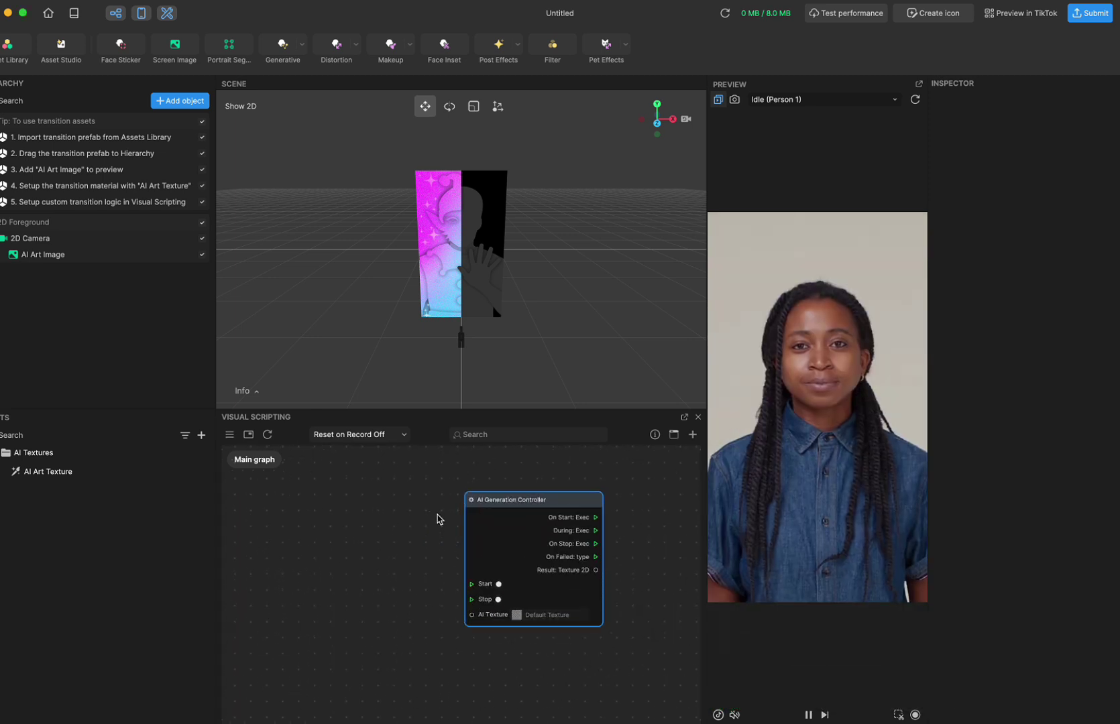
{"action": "left_click", "coordinate": [409, 511]}
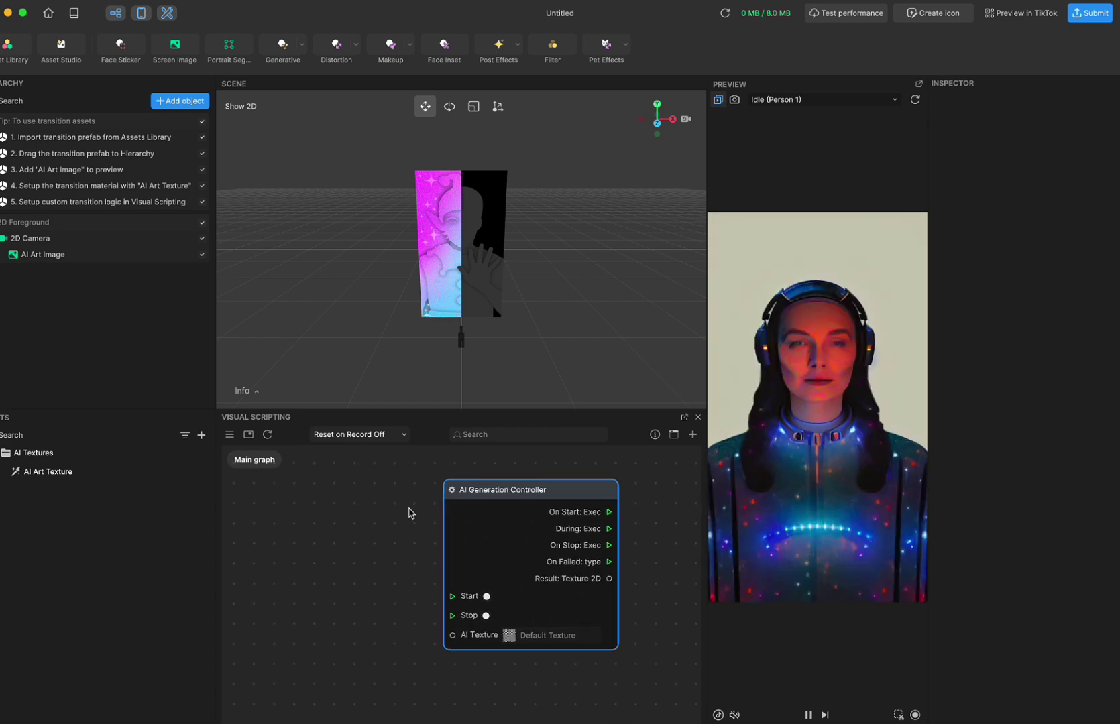
Import the Zoom Out Transition screen effect from the Asset Library into the project and close the library.
{"action": "left_click", "coordinate": [351, 511]}
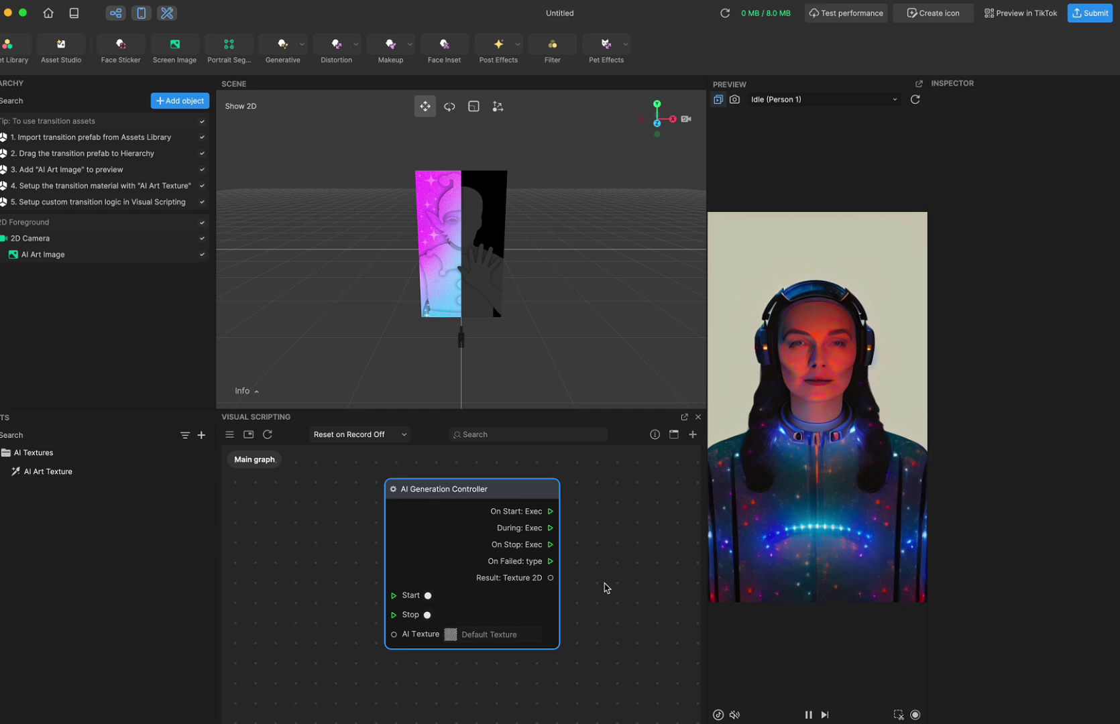
{"action": "left_click", "coordinate": [201, 435]}
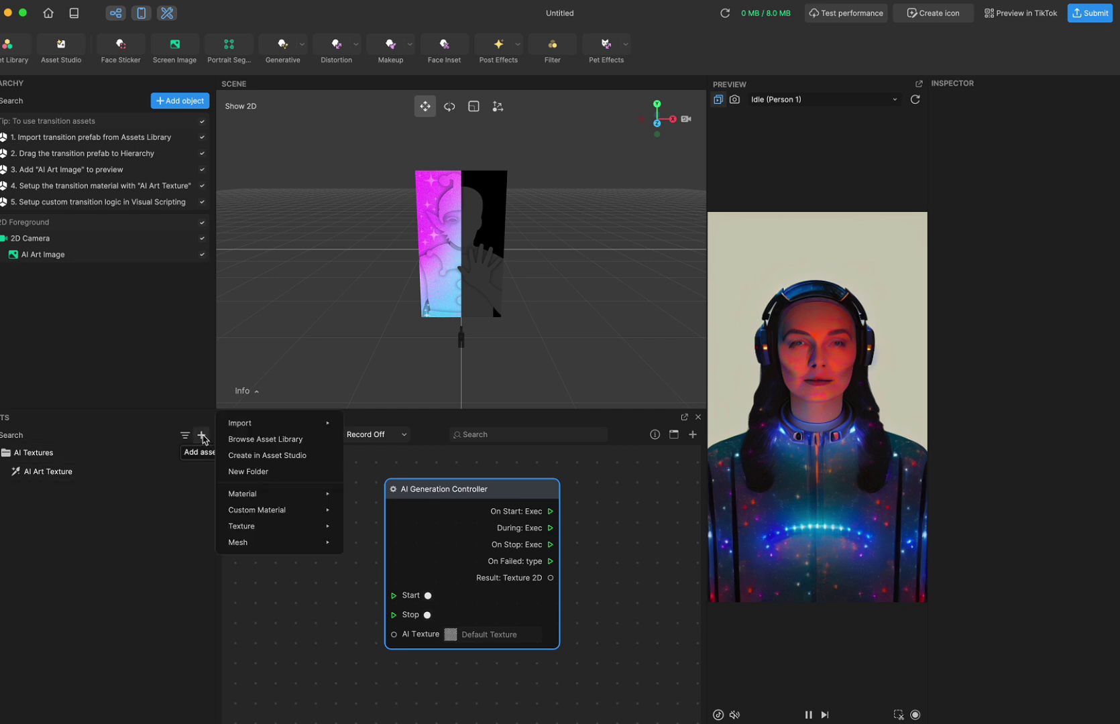
{"action": "left_click", "coordinate": [275, 440]}
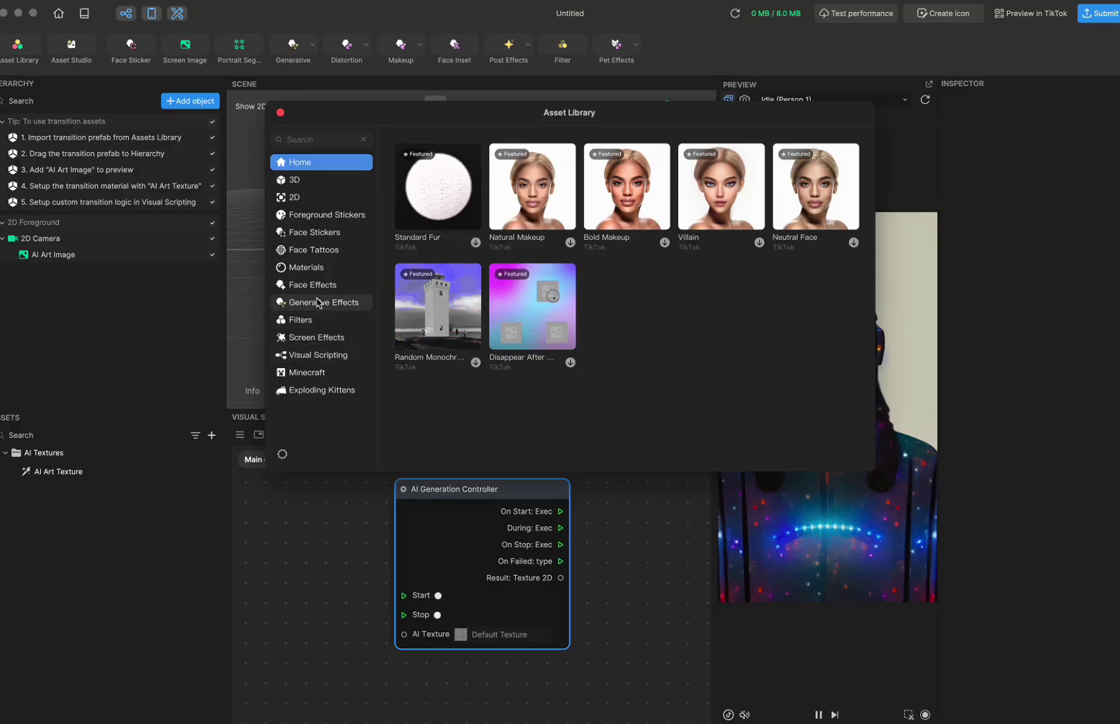
{"action": "left_click", "coordinate": [325, 338]}
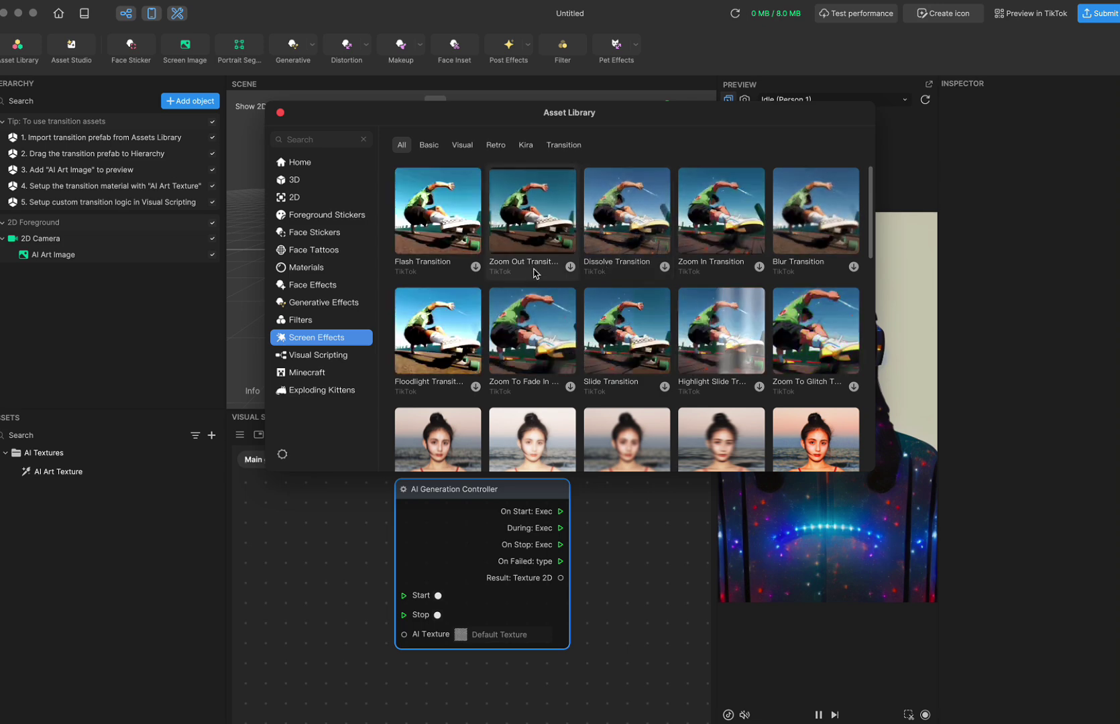
{"action": "left_click", "coordinate": [571, 267]}
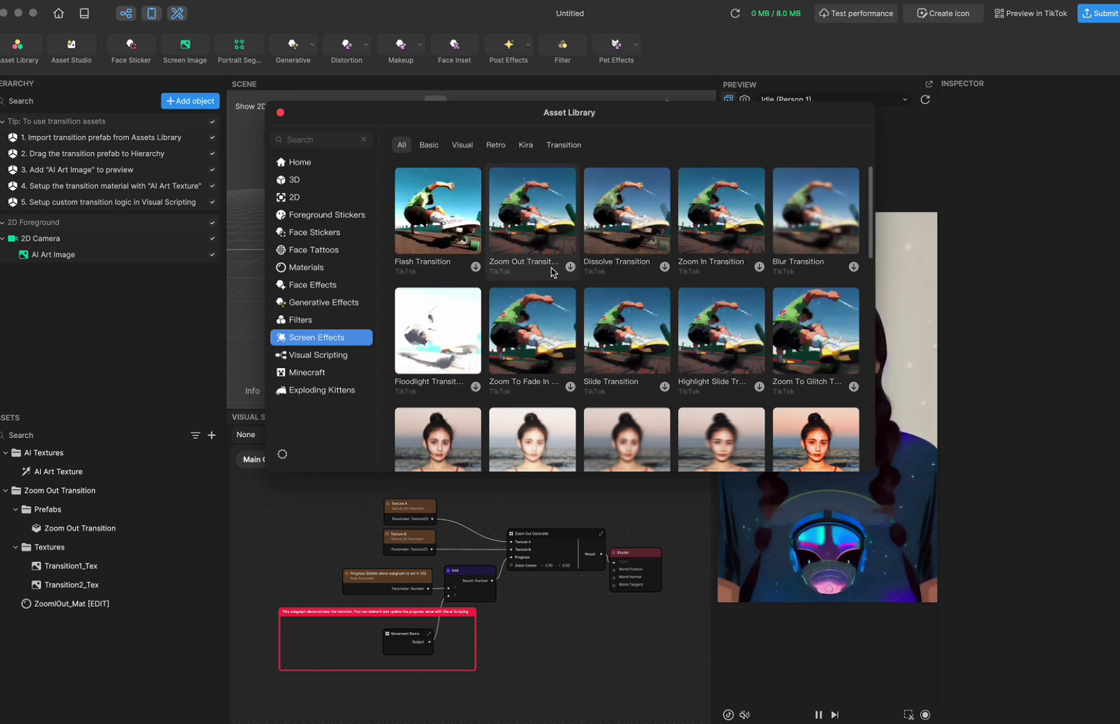
{"action": "left_click", "coordinate": [280, 112]}
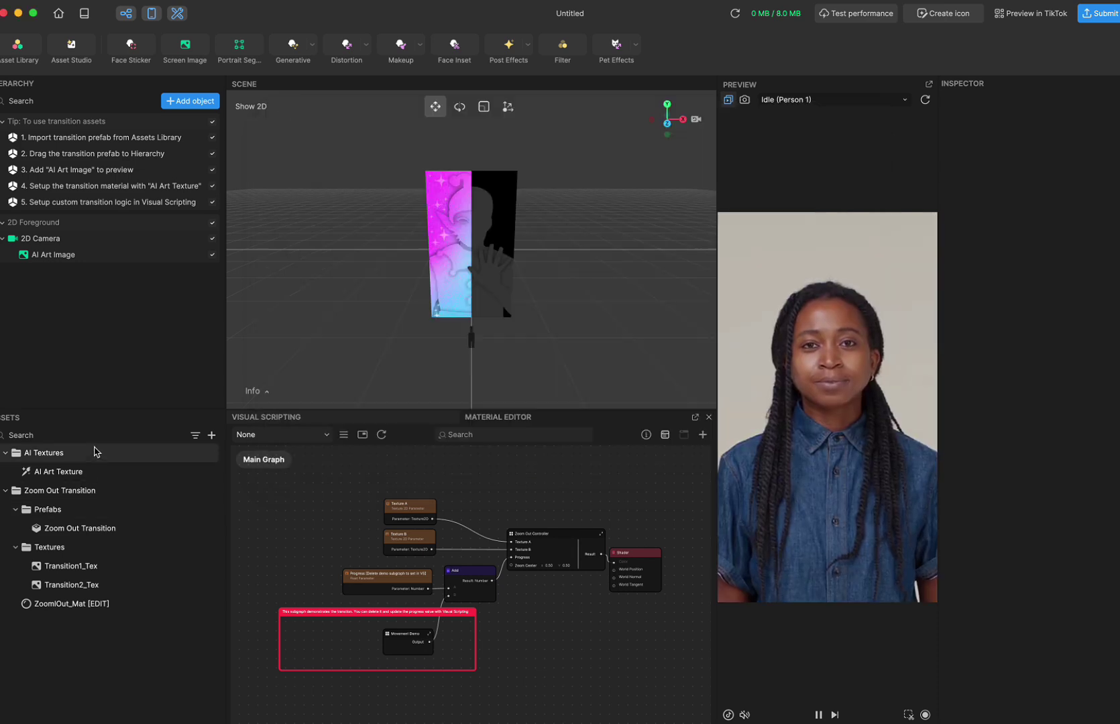
Inspect the Zoom Out Transition folder's prefab, textures and ZoomIOut_Mat material in the project assets.
{"action": "left_click", "coordinate": [7, 492]}
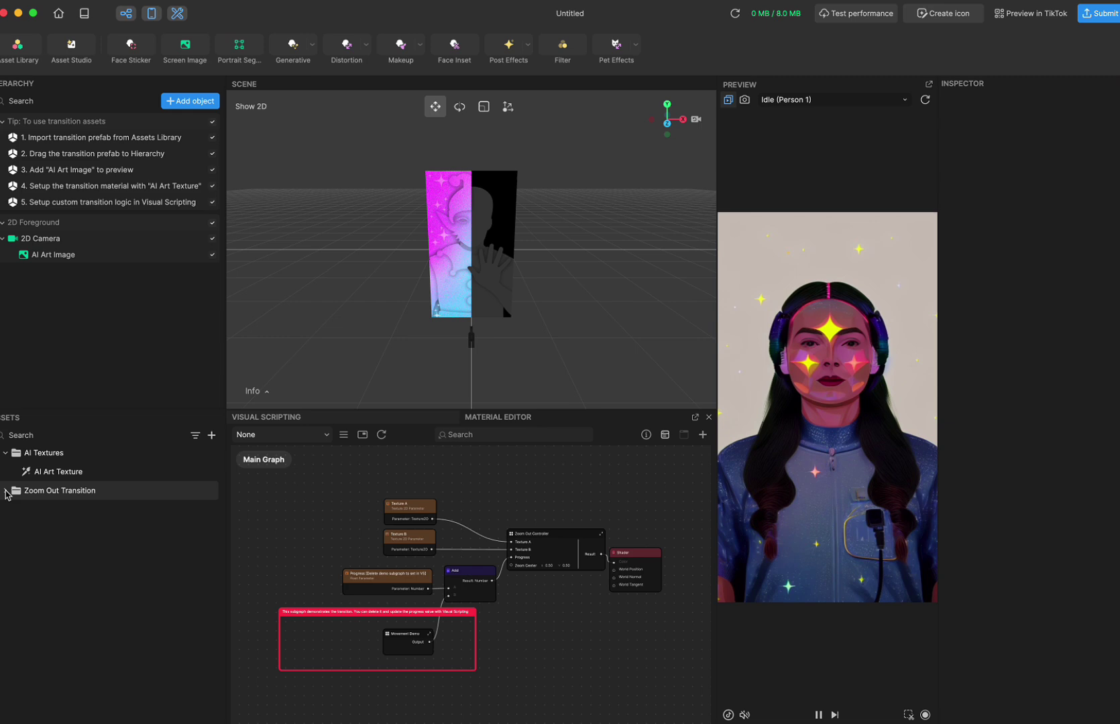
{"action": "left_click", "coordinate": [7, 493]}
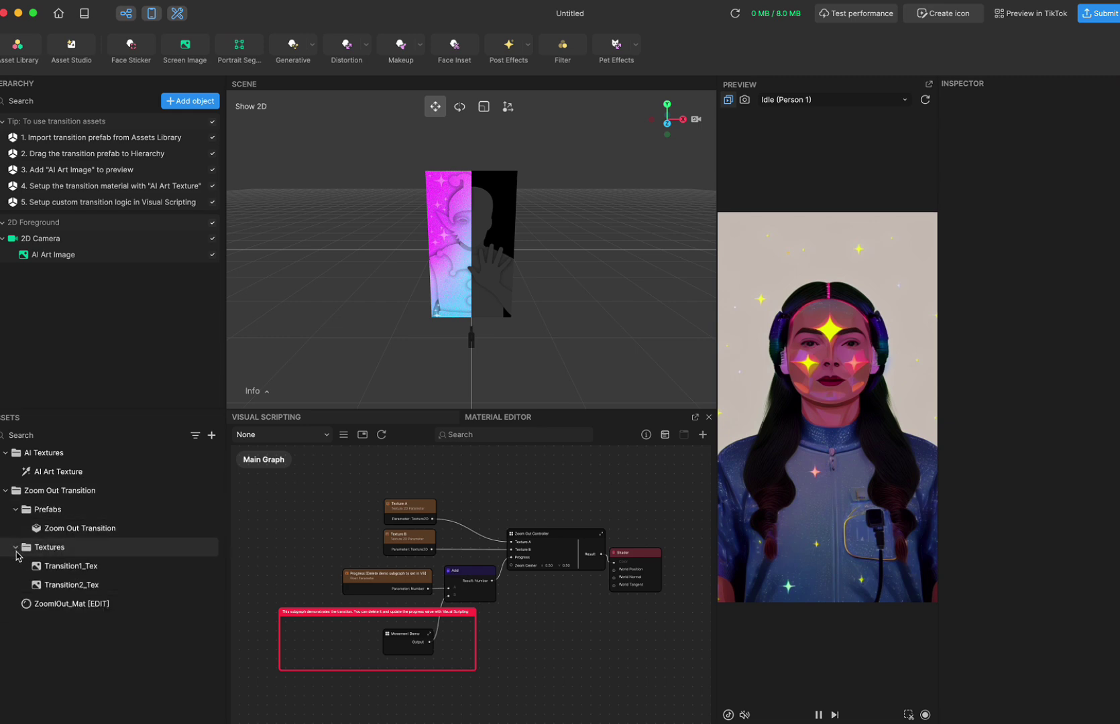
{"action": "left_click", "coordinate": [80, 531]}
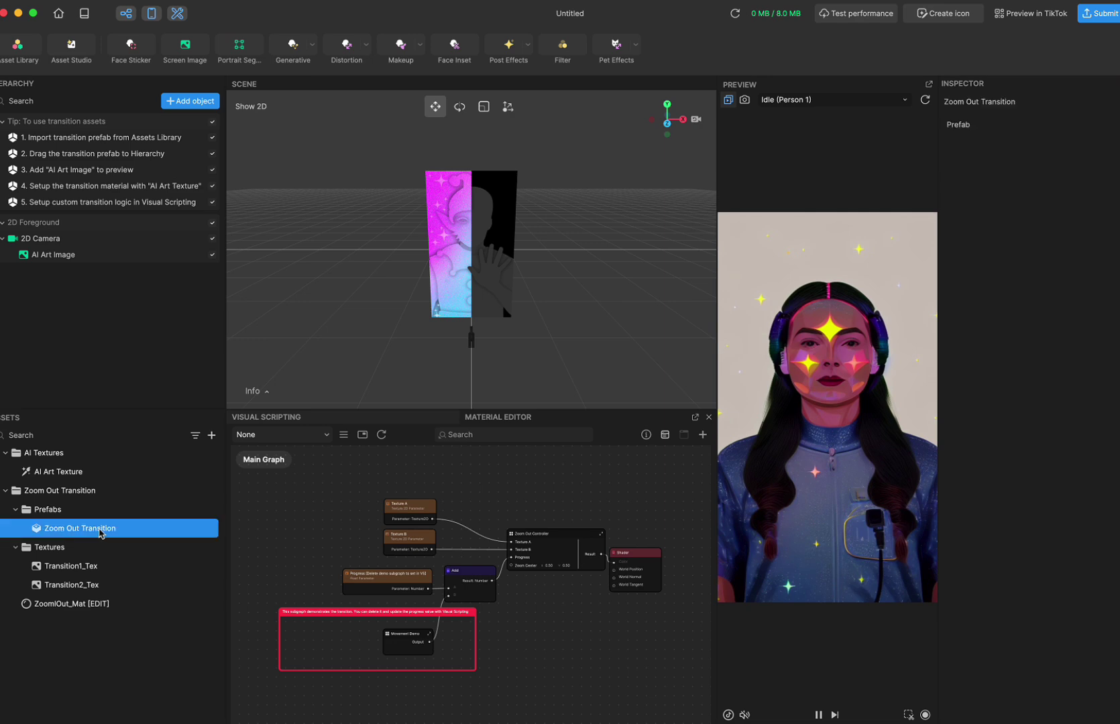
{"action": "left_click", "coordinate": [16, 547]}
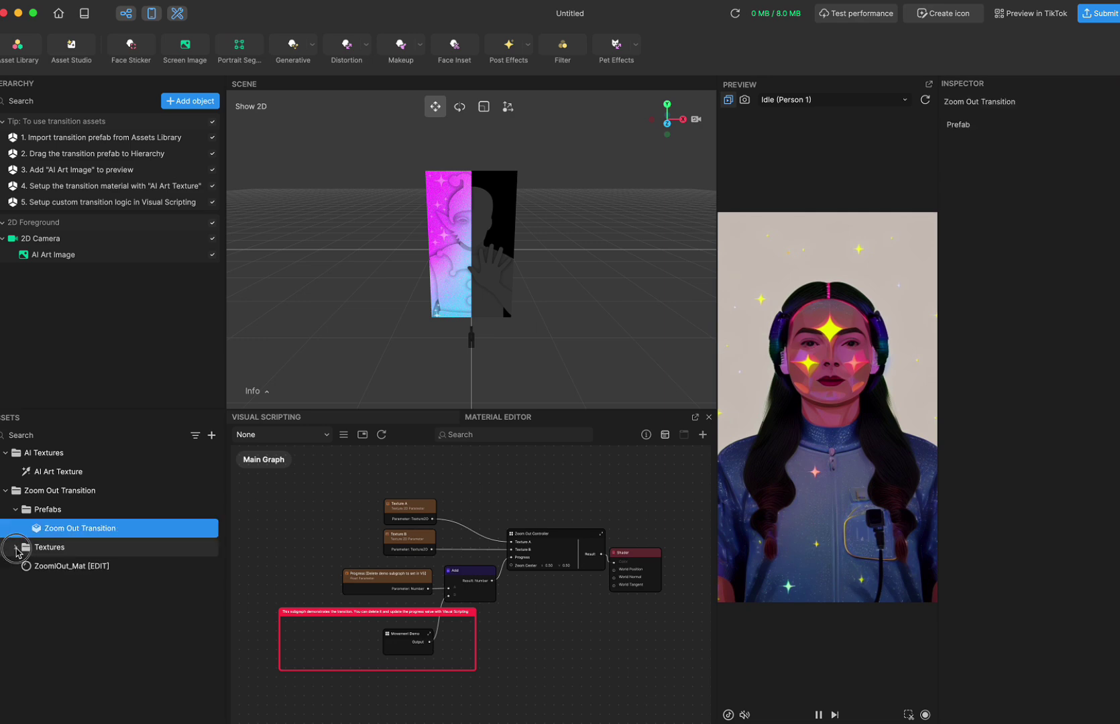
{"action": "left_click", "coordinate": [16, 547]}
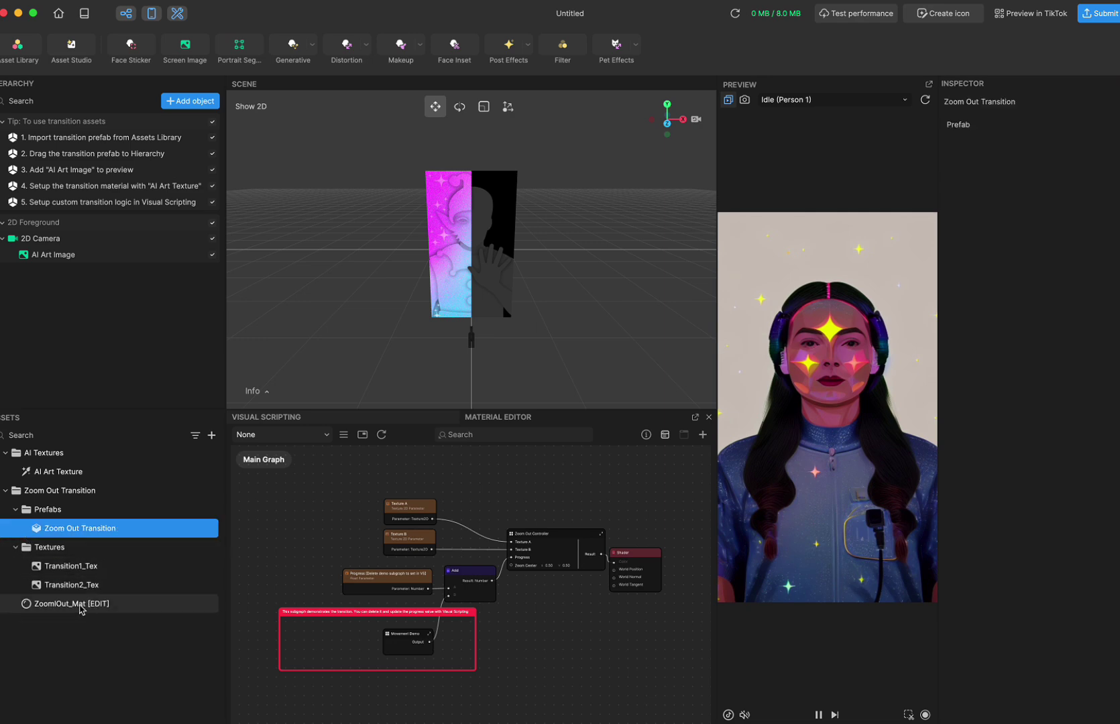
{"action": "left_click", "coordinate": [70, 605]}
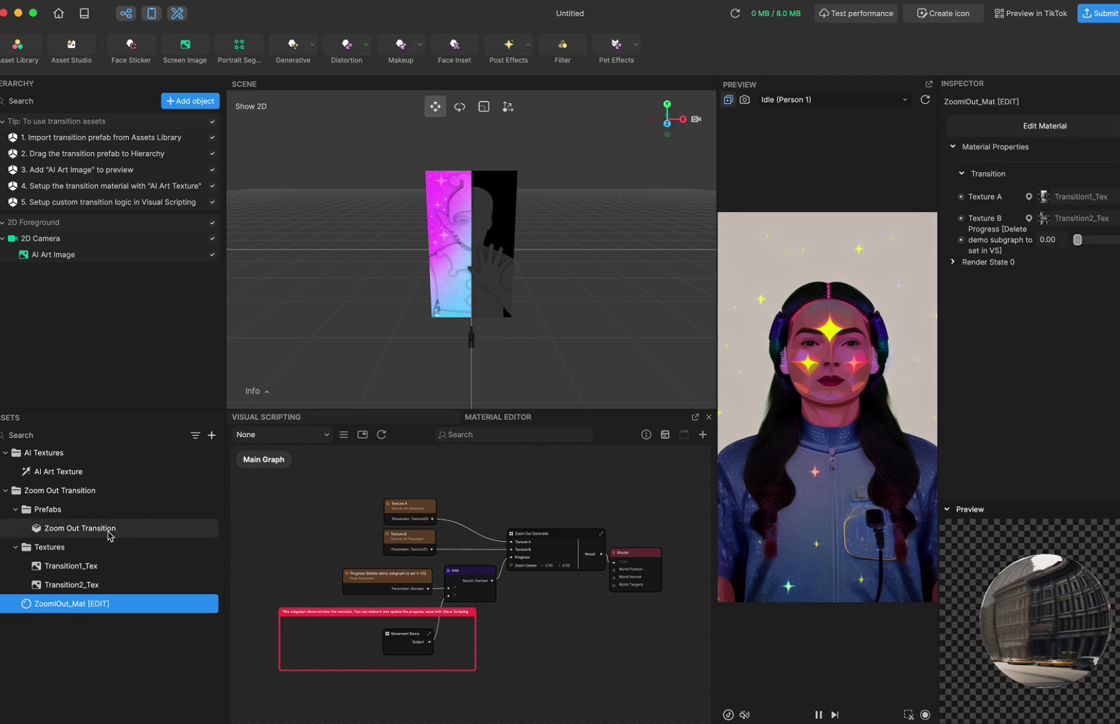
Add the Zoom Out Transition prefab to the scene hierarchy and view the ZoomIOut_Mat material's properties.
{"action": "left_click", "coordinate": [16, 548]}
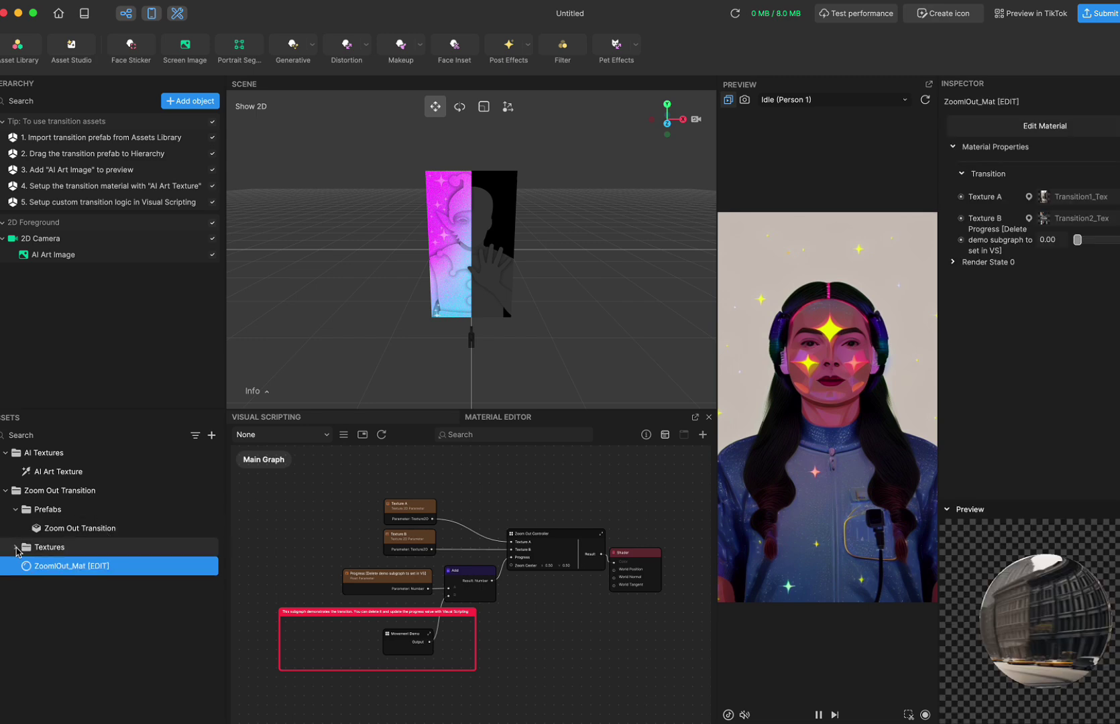
{"action": "left_click", "coordinate": [55, 533]}
{"action": "left_click_drag", "start_coordinate": [55, 534], "coordinate": [19, 305]}
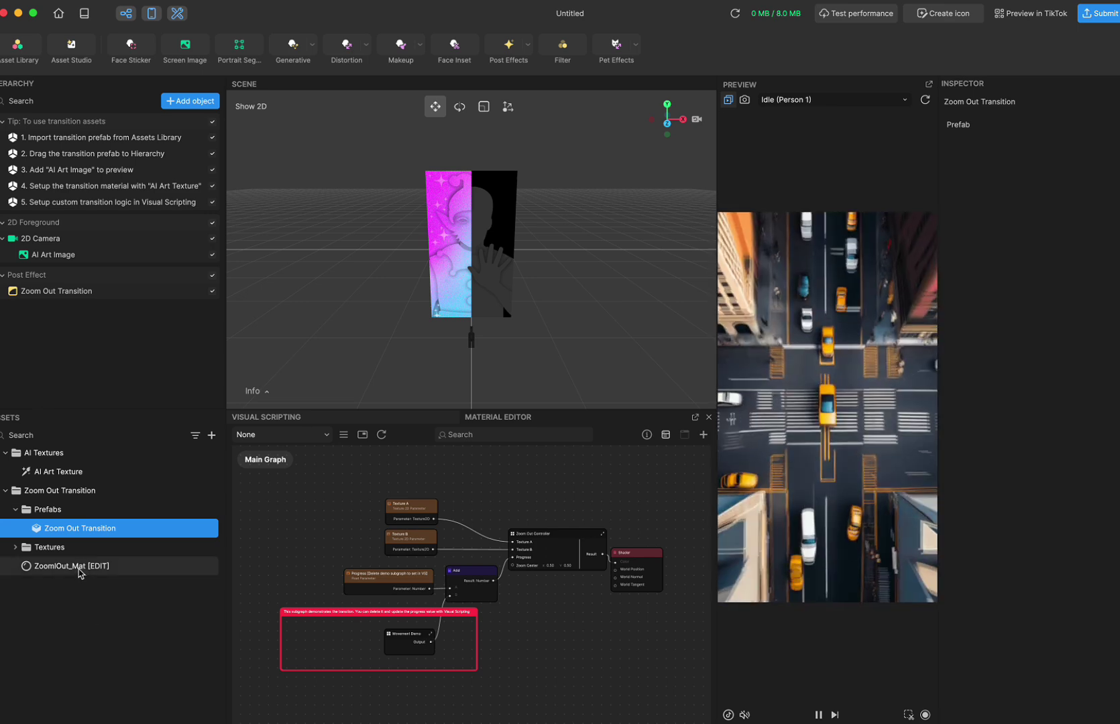
{"action": "left_click", "coordinate": [79, 570]}
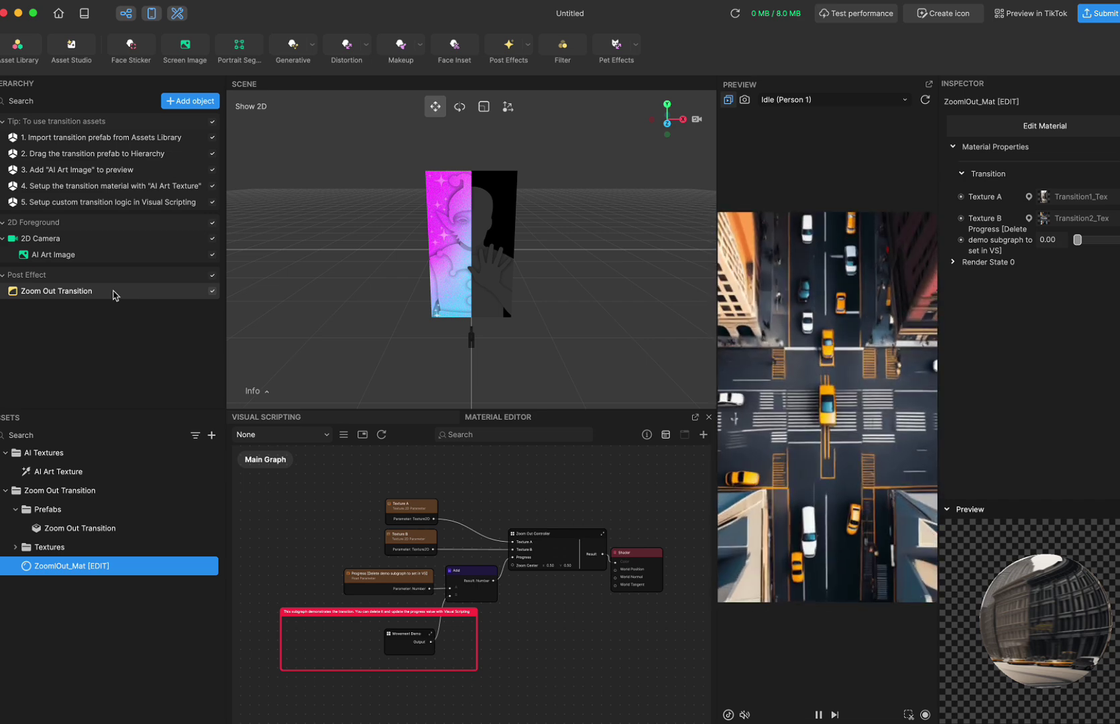
Turn off the Post Effect group and view the AI Art Texture's properties.
{"action": "left_click", "coordinate": [107, 239]}
{"action": "left_click", "coordinate": [212, 275]}
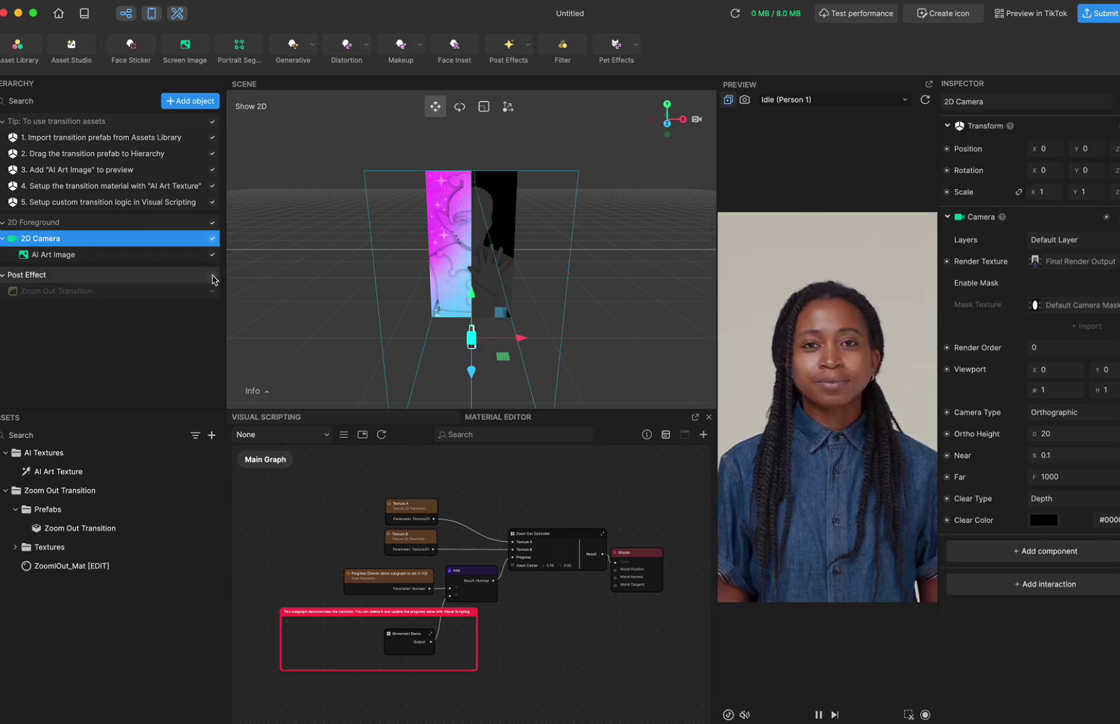
{"action": "left_click", "coordinate": [80, 471]}
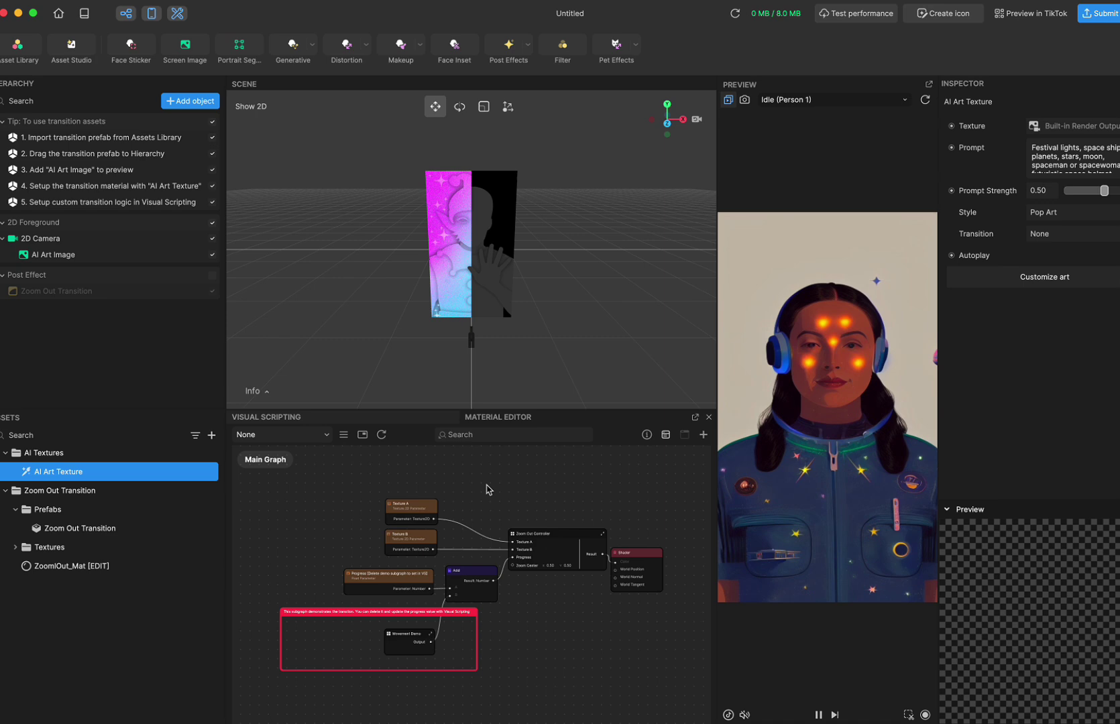
Enlarge the graph area and switch the enabled scene group from 2D Foreground to Post Effect.
{"action": "left_click_drag", "start_coordinate": [488, 490], "coordinate": [480, 479]}
{"action": "left_click_drag", "start_coordinate": [461, 409], "coordinate": [461, 367]}
{"action": "left_click", "coordinate": [212, 222]}
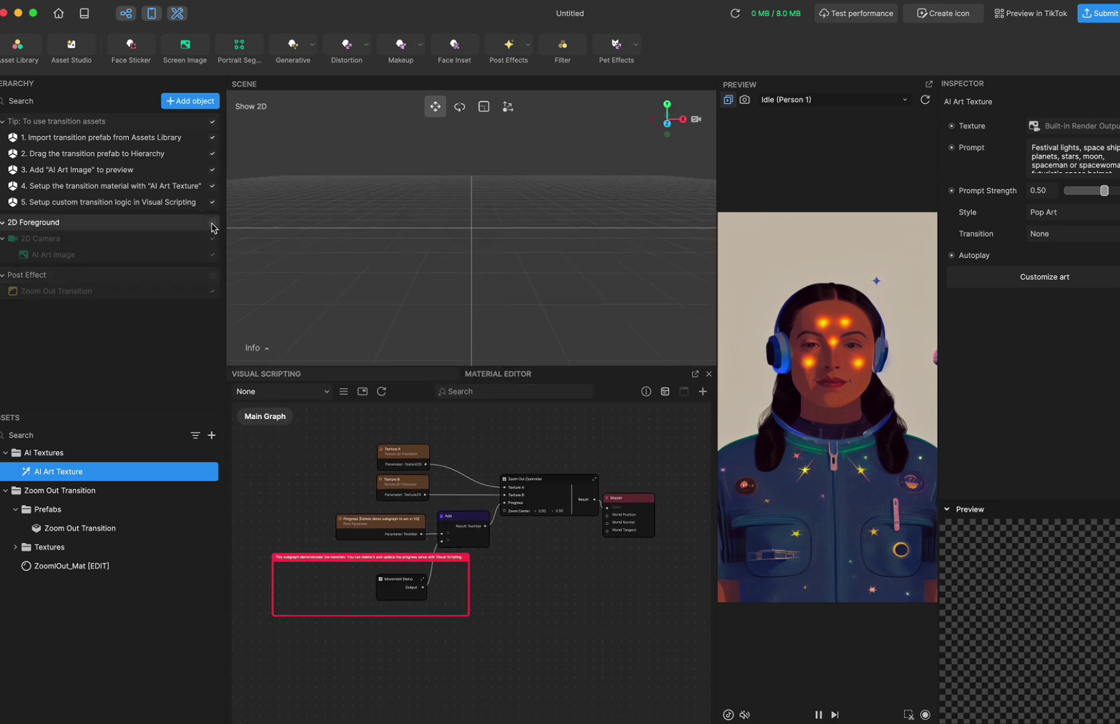
{"action": "left_click", "coordinate": [212, 275]}
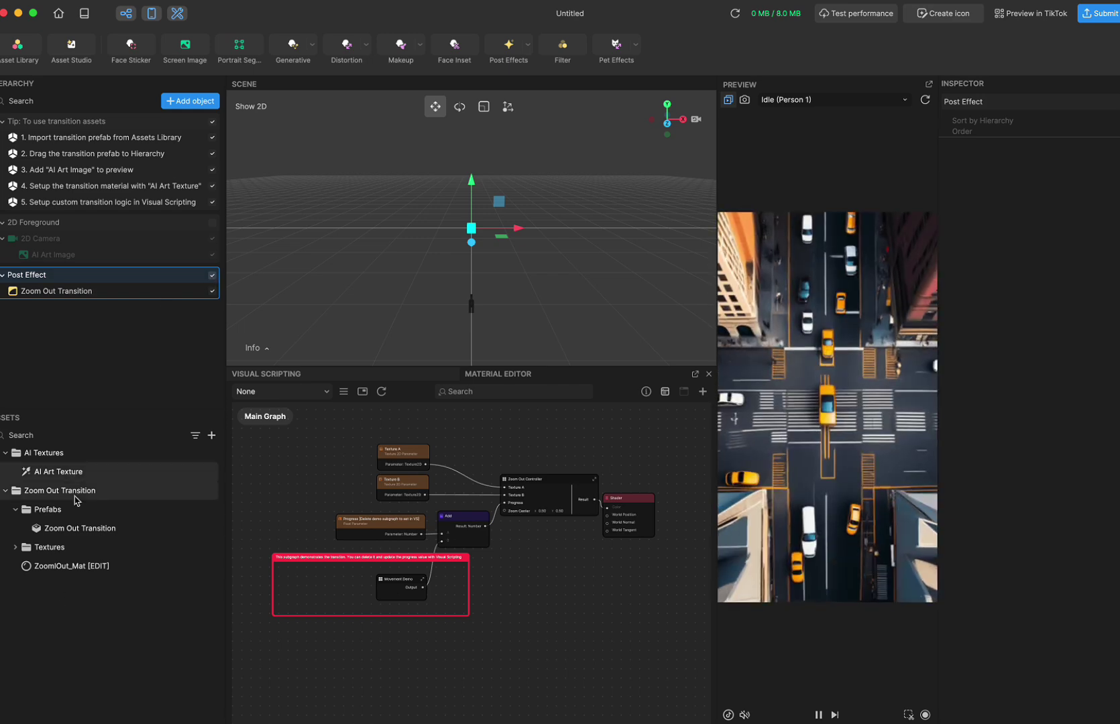
Assign AI Art Texture as Texture B of the ZoomIOut_Mat material.
{"action": "left_click", "coordinate": [111, 529]}
{"action": "left_click", "coordinate": [86, 567]}
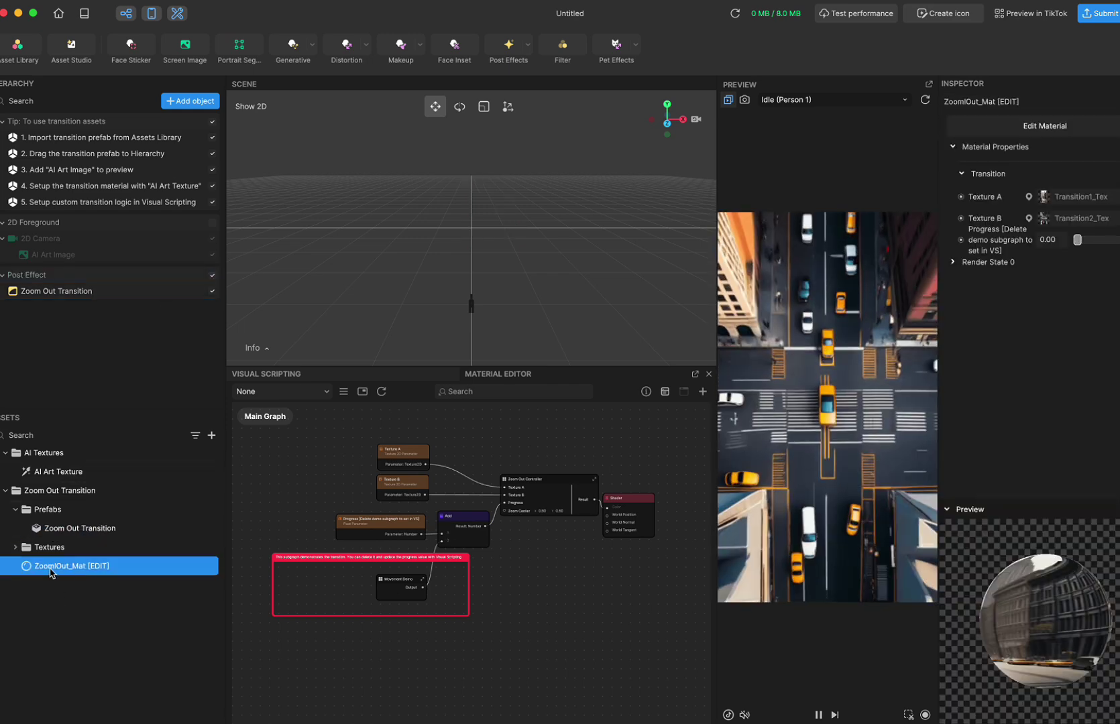
{"action": "left_click", "coordinate": [1091, 218]}
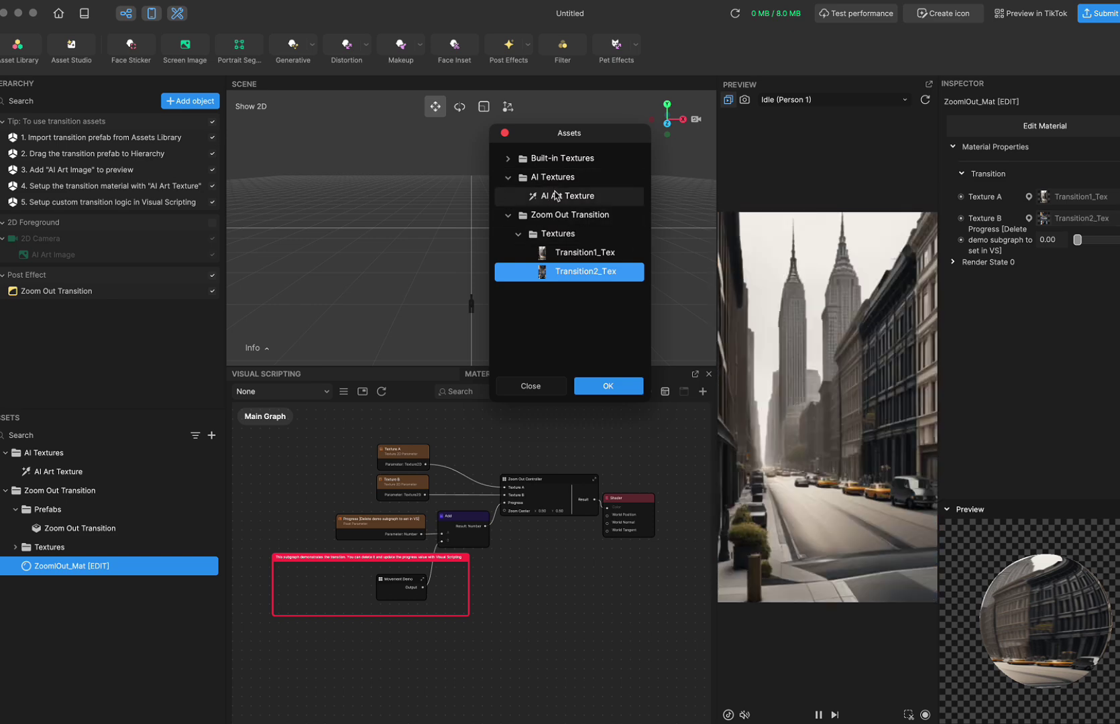
{"action": "left_click", "coordinate": [577, 200]}
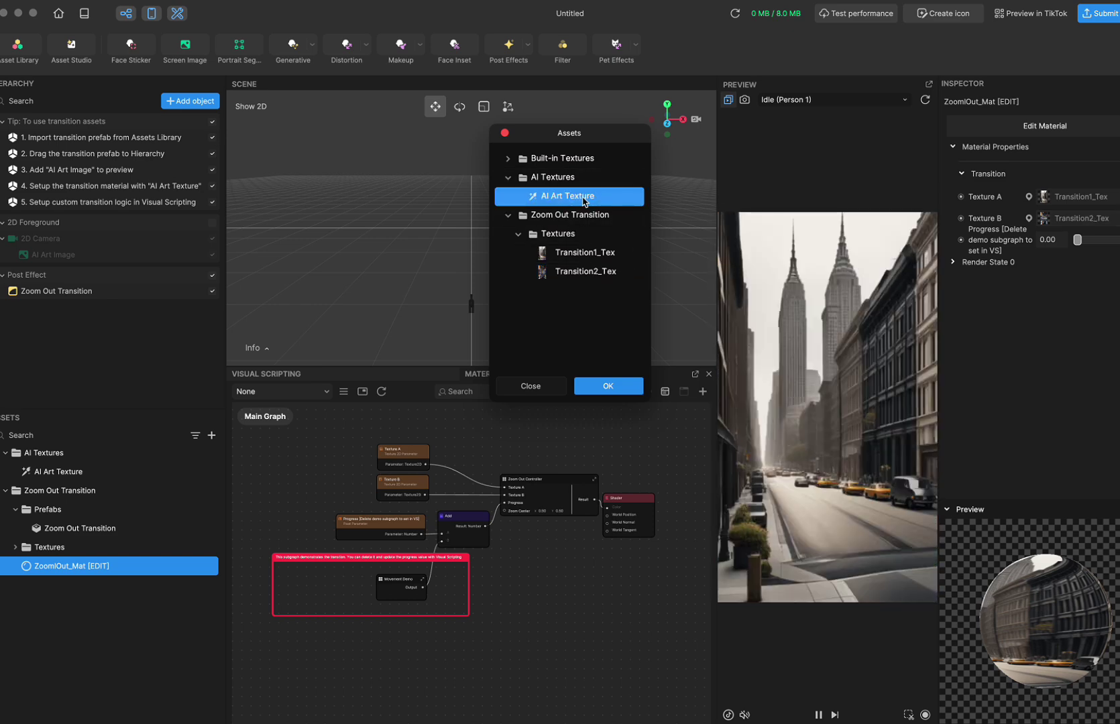
{"action": "left_click", "coordinate": [613, 386]}
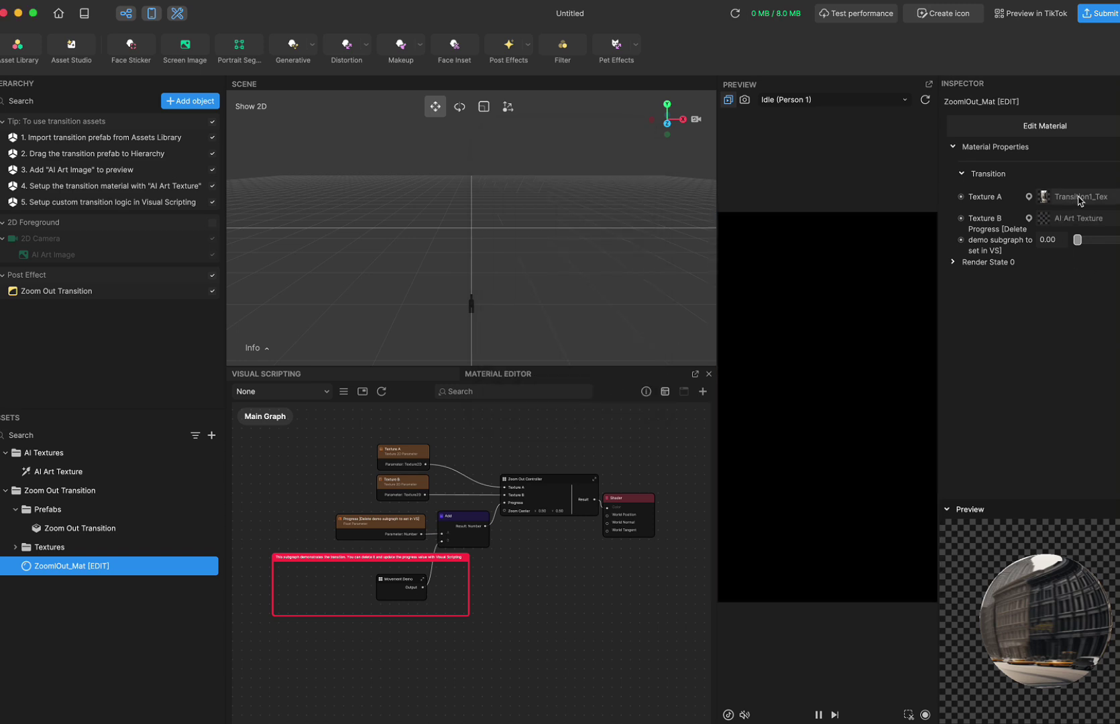
Assign the built-in texture Built-in Render Output as Texture A of the ZoomIOut_Mat material.
{"action": "left_click", "coordinate": [1077, 198]}
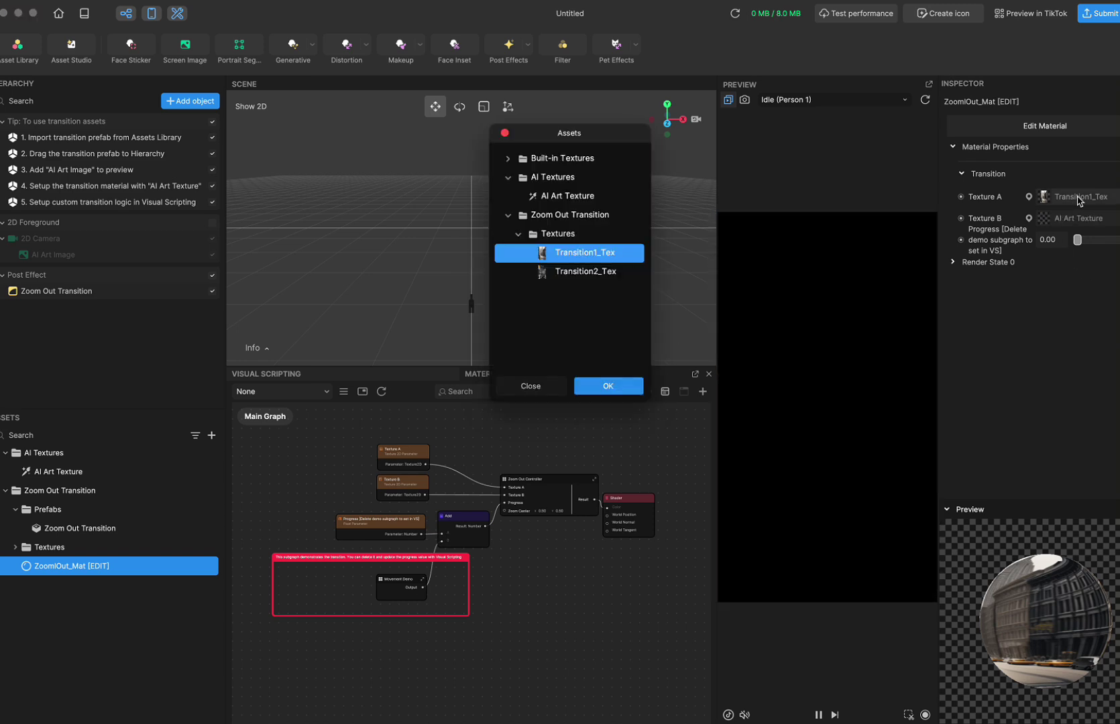
{"action": "left_click", "coordinate": [508, 160]}
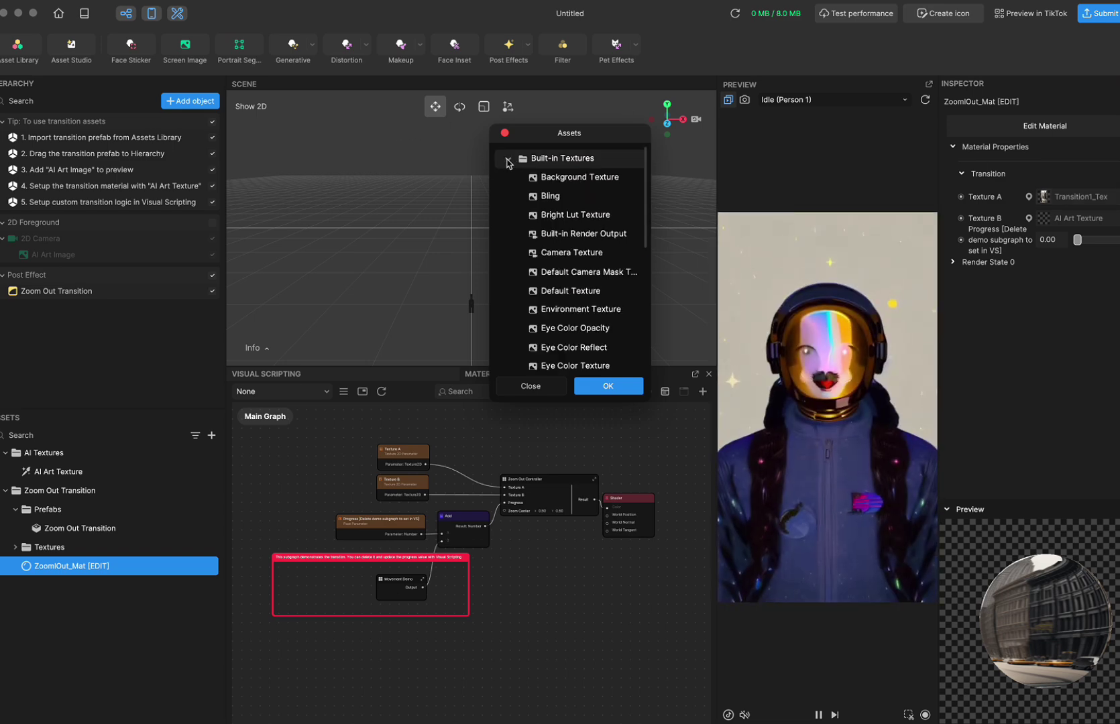
{"action": "left_click", "coordinate": [575, 234]}
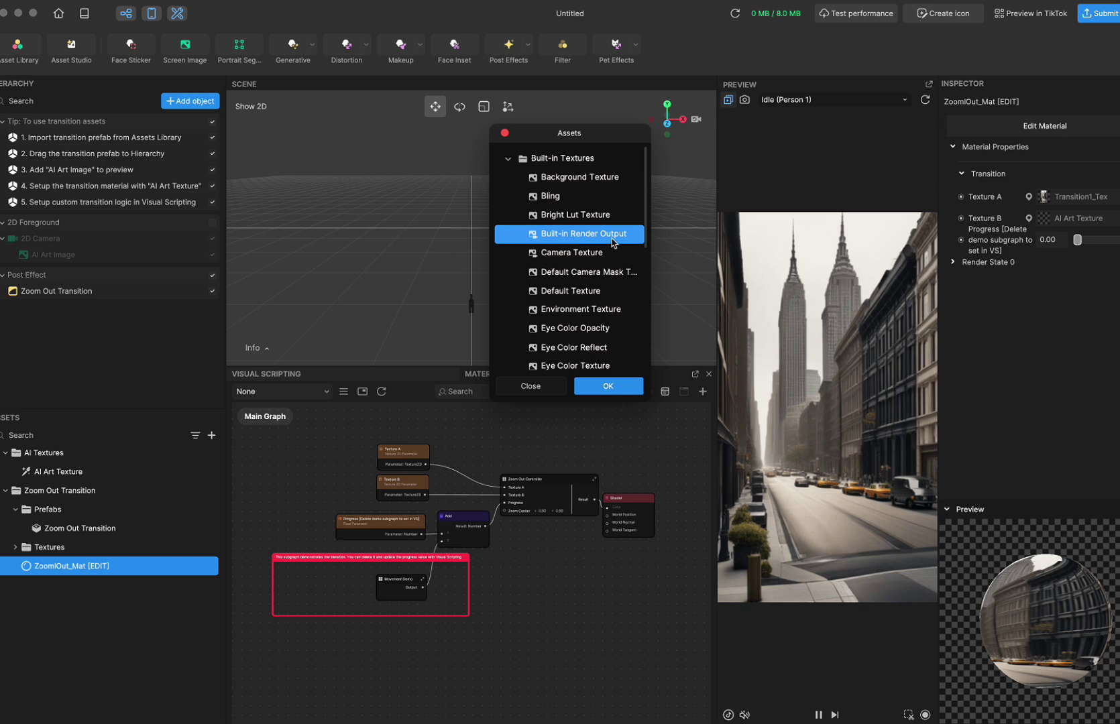
{"action": "left_click", "coordinate": [623, 387]}
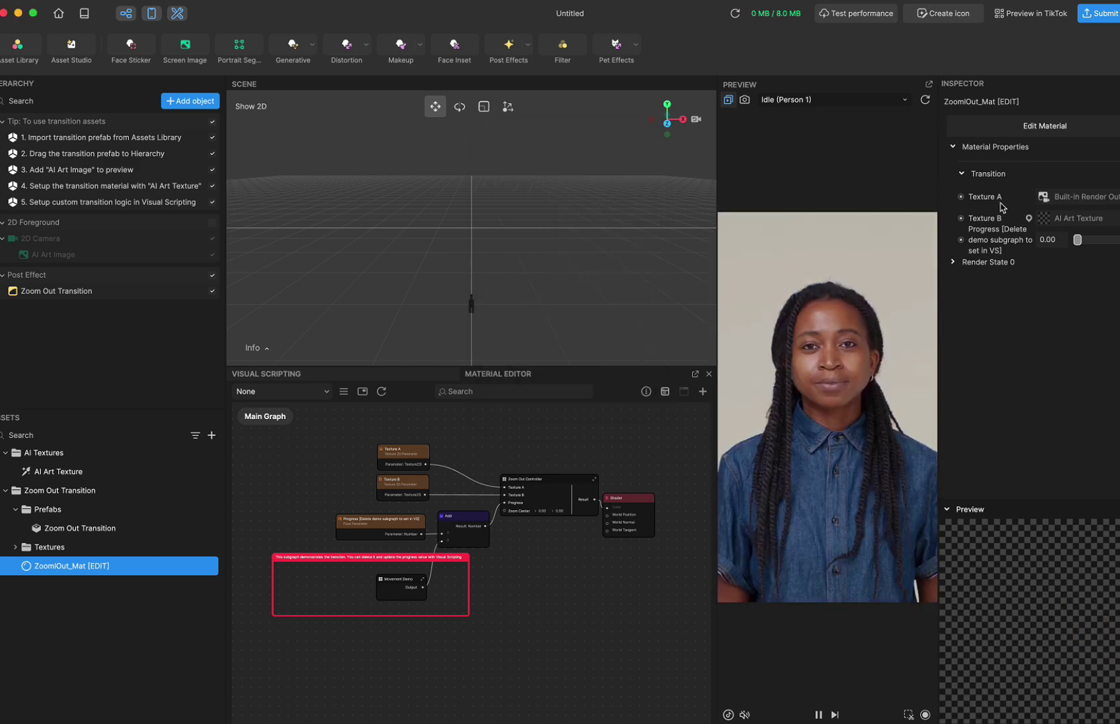
Check the AI Art Texture's input texture and restart the preview to watch the transition.
{"action": "left_click", "coordinate": [82, 473]}
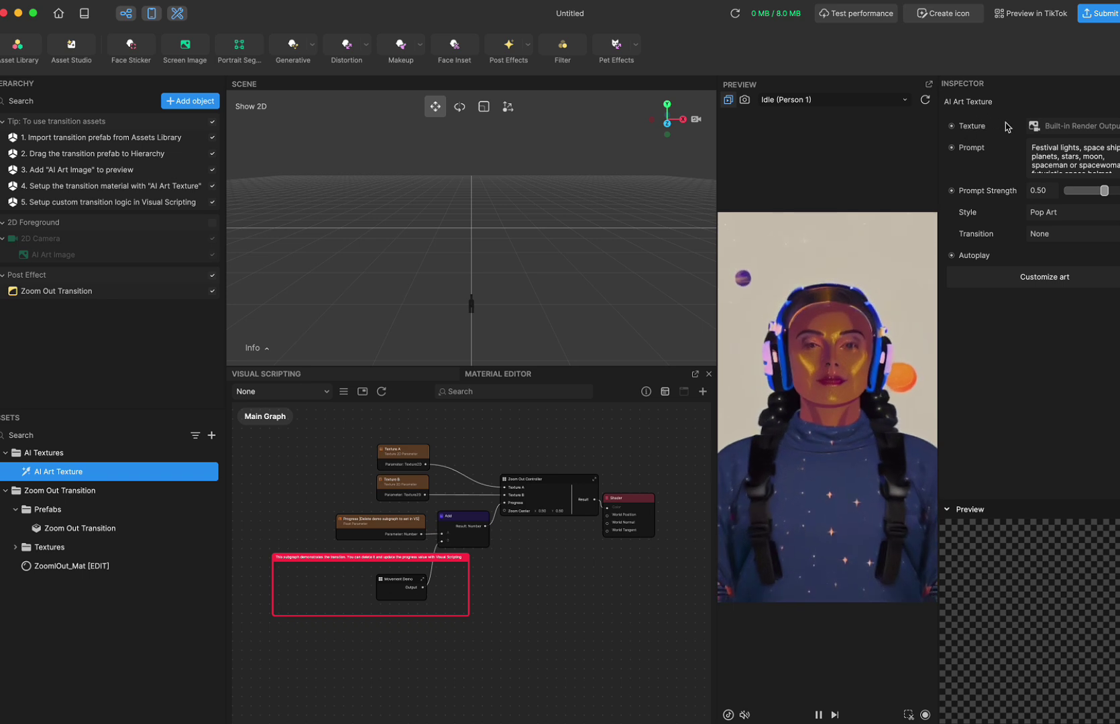
{"action": "left_click", "coordinate": [924, 99]}
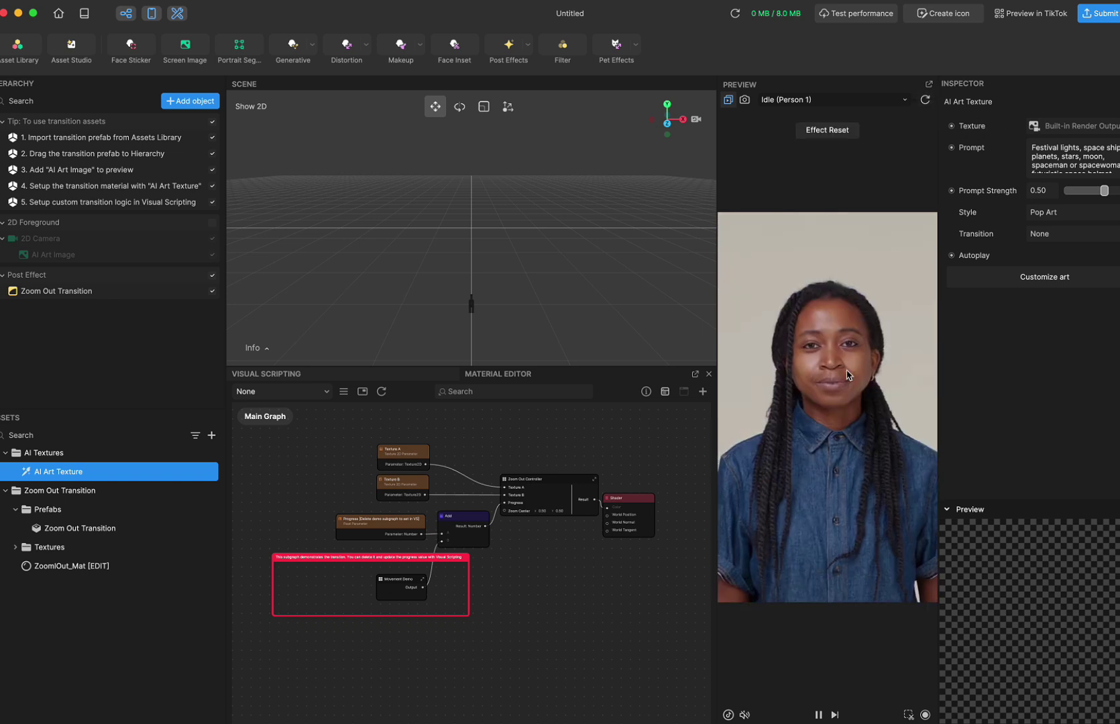
{"action": "left_click", "coordinate": [924, 99]}
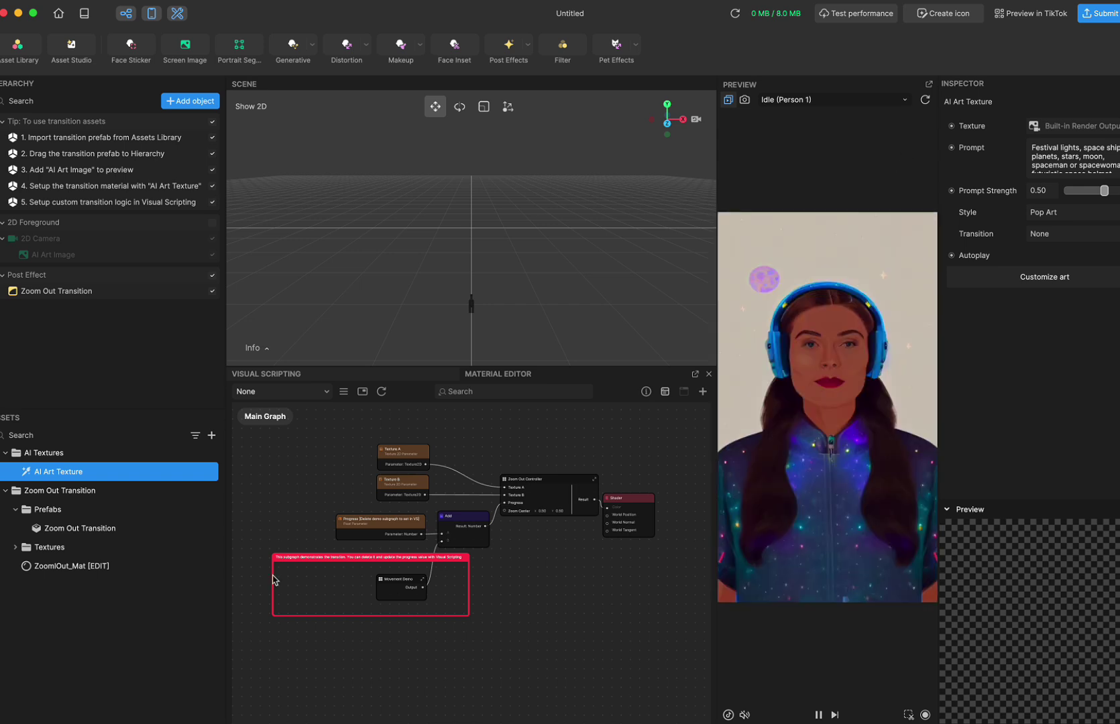
Delete the Movement Demo subgraph node from the ZoomIOut_Mat material graph.
{"action": "left_click", "coordinate": [108, 570]}
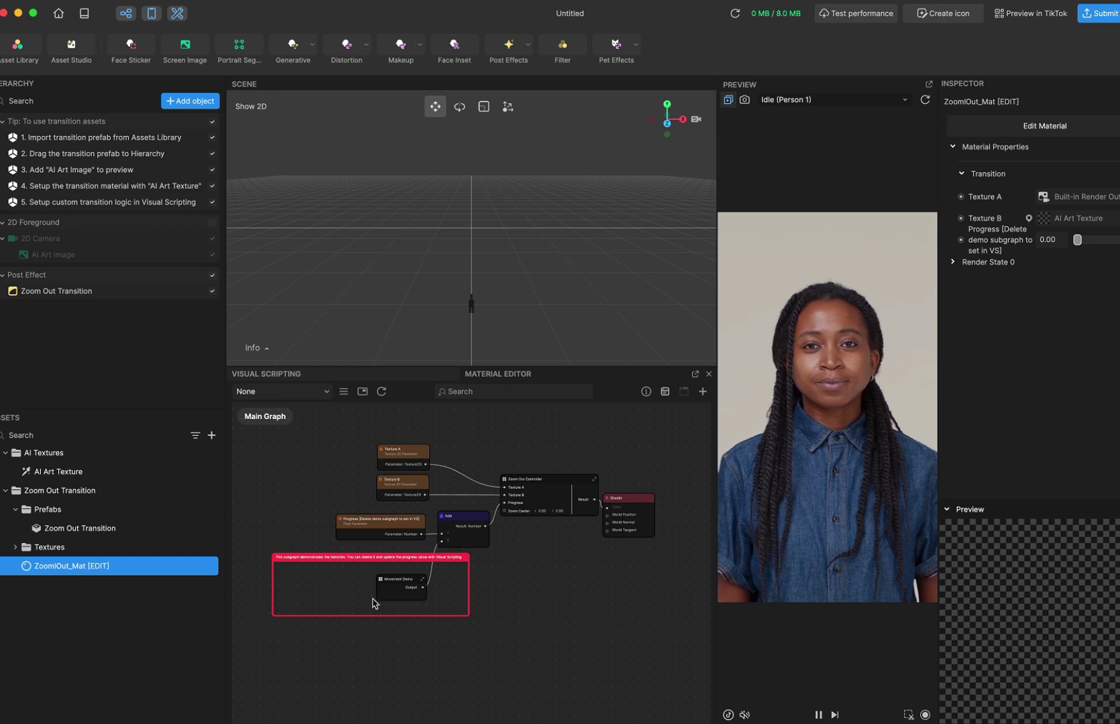
{"action": "scroll", "coordinate": [374, 603], "scroll_direction": "up", "scroll_amount": 5}
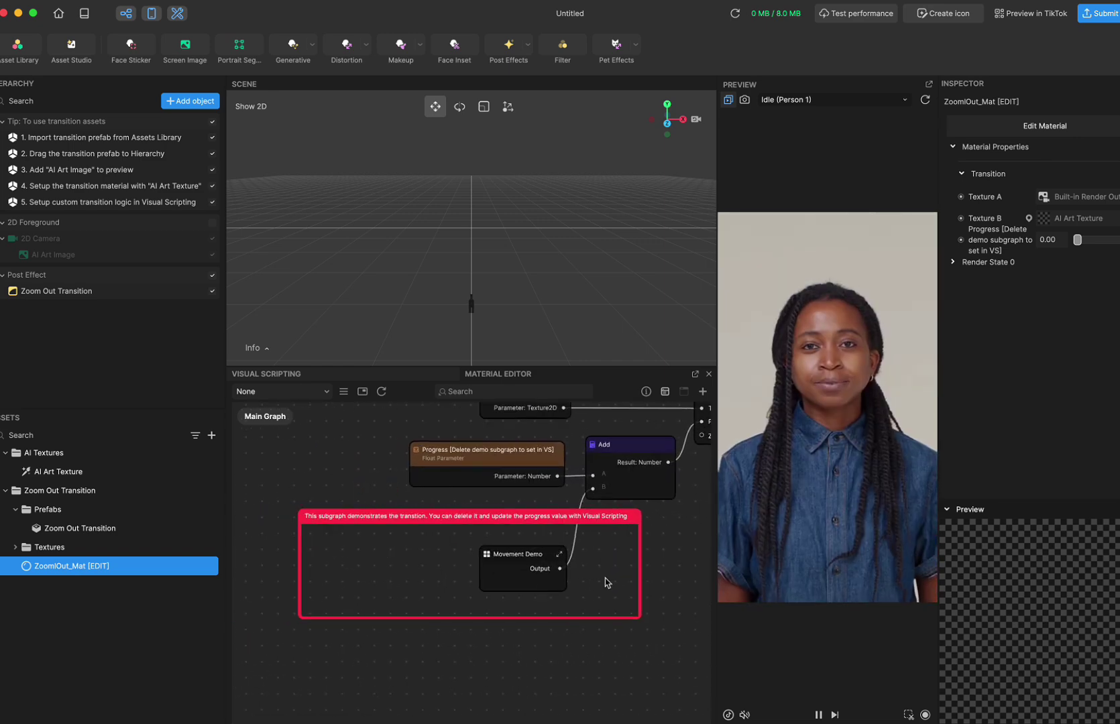
{"action": "scroll", "coordinate": [606, 582], "scroll_direction": "up", "scroll_amount": 3}
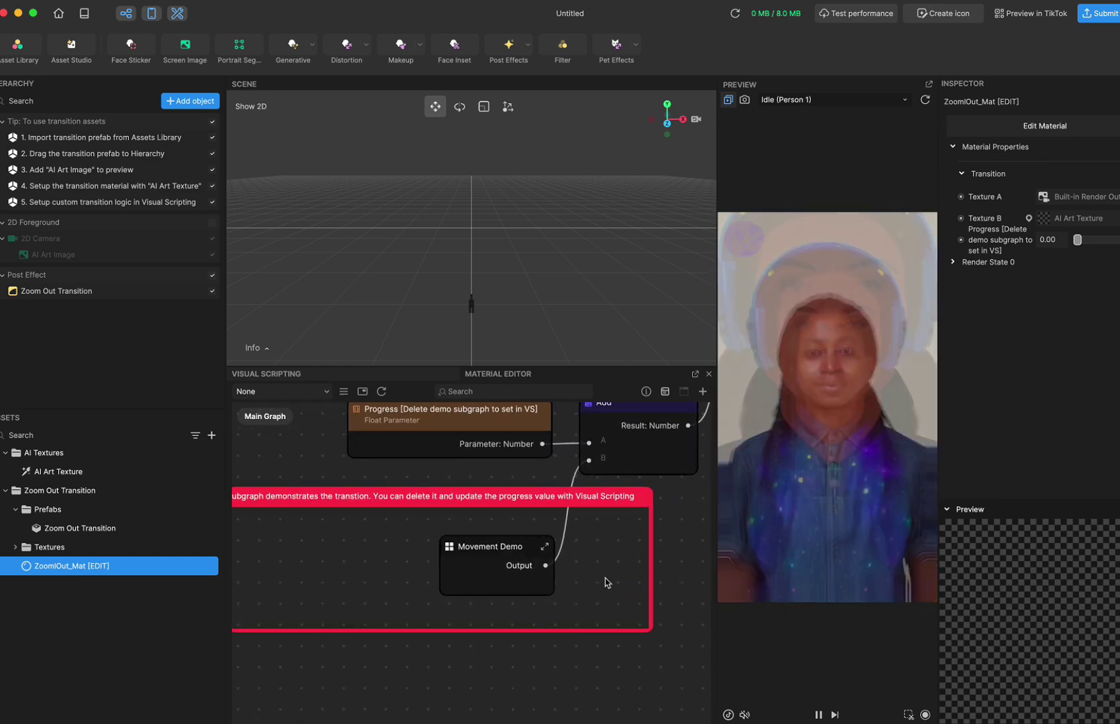
{"action": "left_click", "coordinate": [488, 552]}
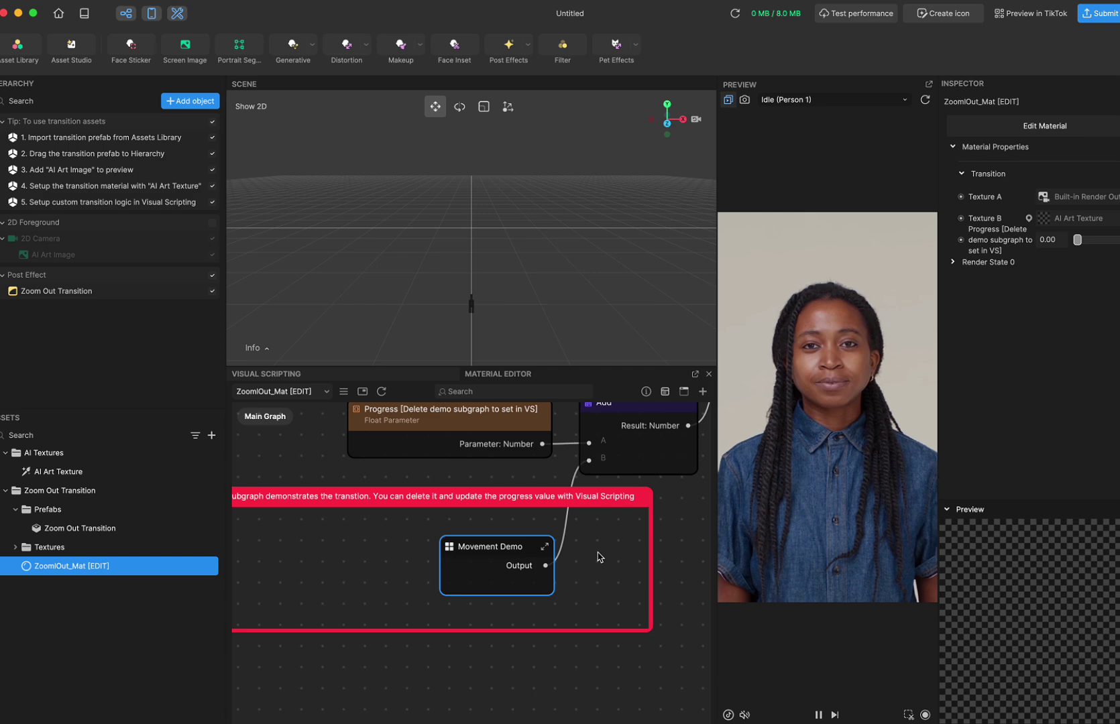
{"action": "scroll", "coordinate": [596, 556], "scroll_direction": "down", "scroll_amount": 3}
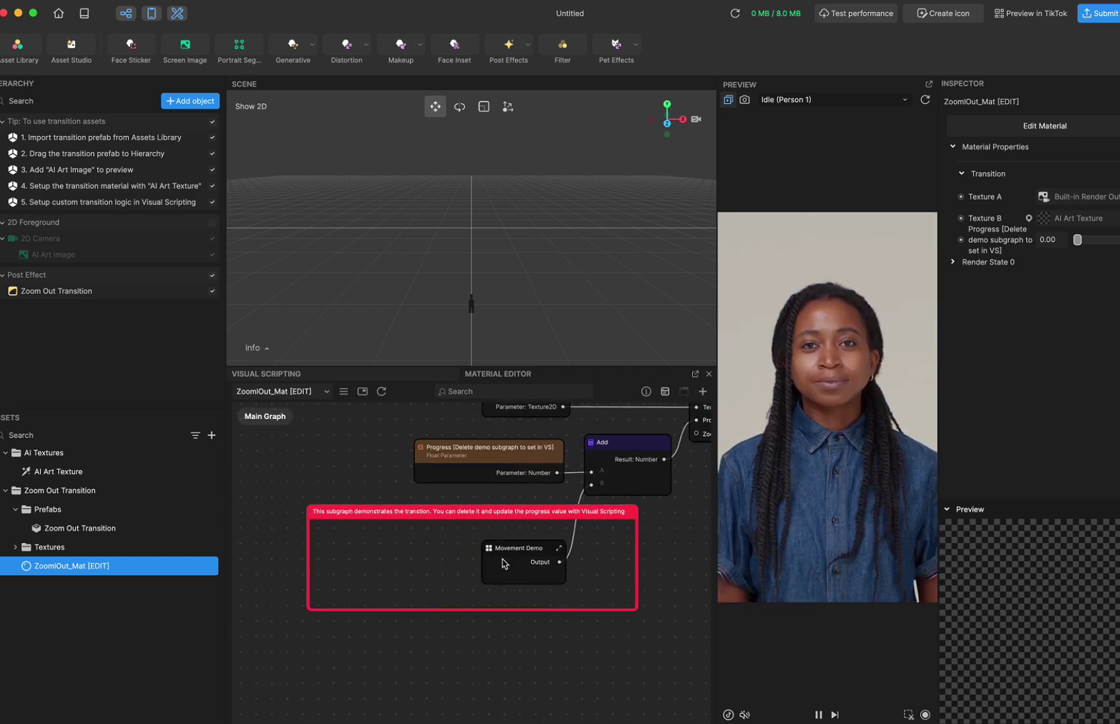
{"action": "left_click", "coordinate": [520, 554]}
{"action": "key", "text": "Delete"}
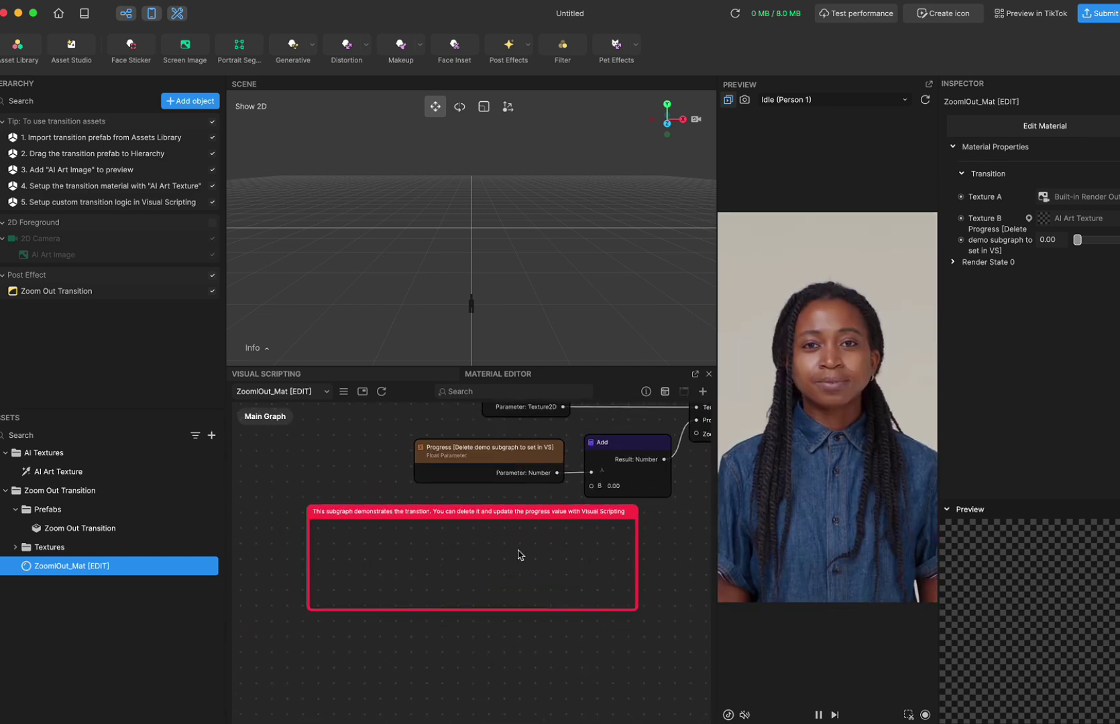
Add a Start node to the visual scripting graph and connect its Next output to the AI Generation Controller's Start input.
{"action": "scroll", "coordinate": [271, 444], "scroll_direction": "right", "scroll_amount": 2}
{"action": "left_click", "coordinate": [338, 376]}
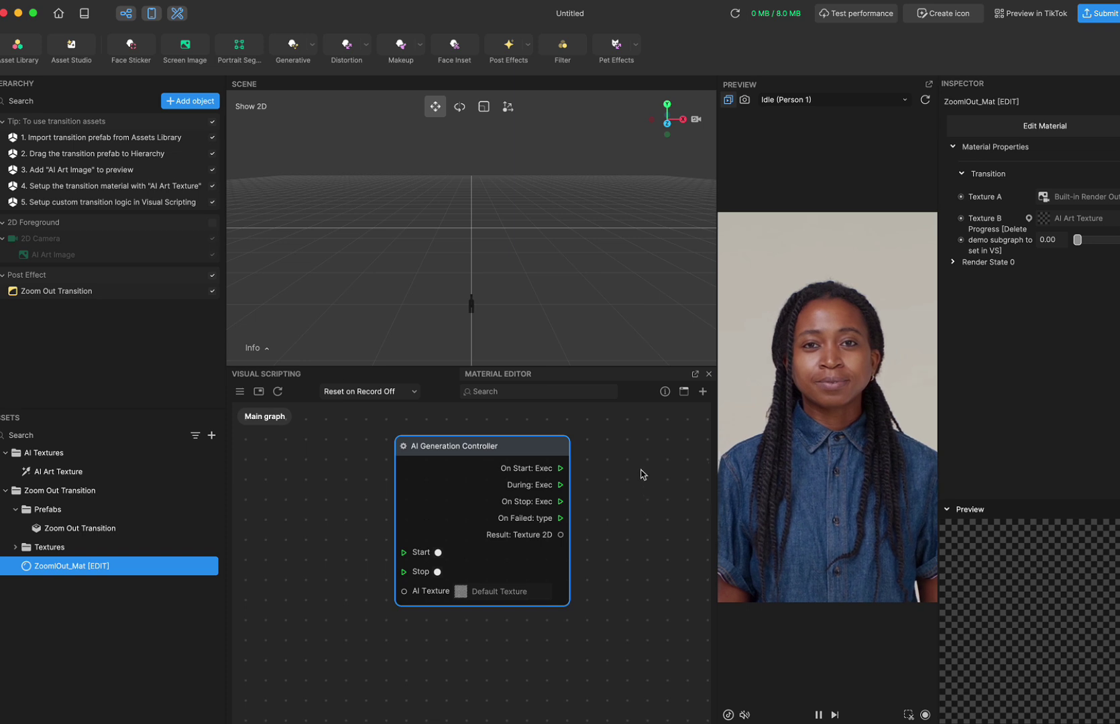
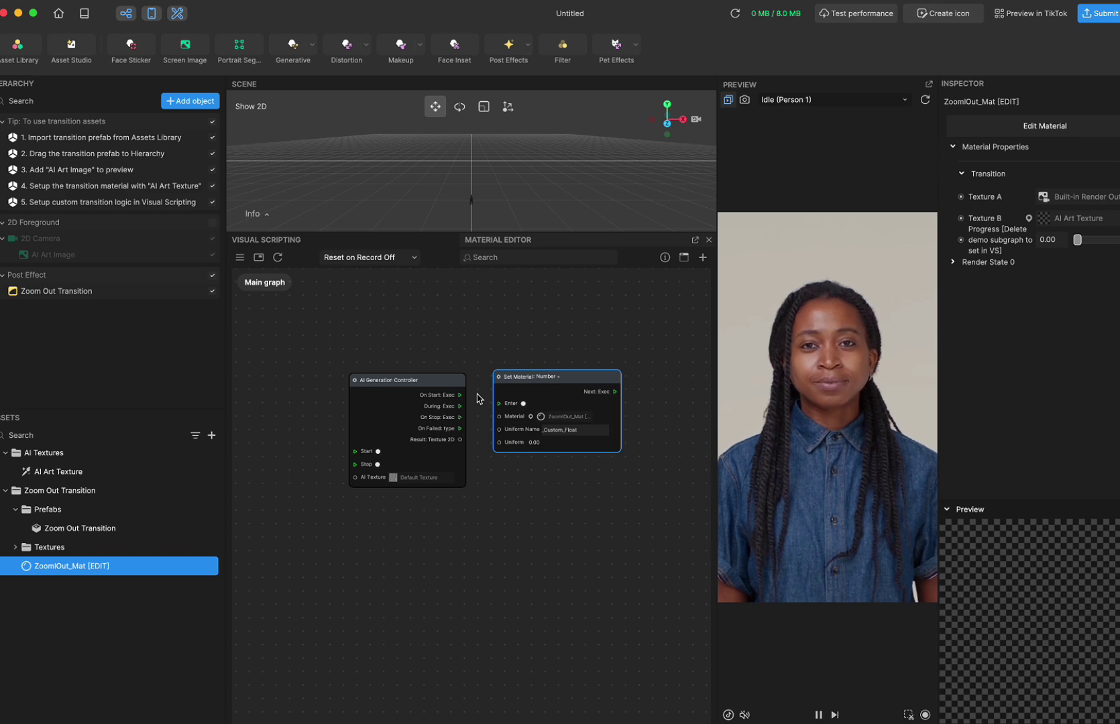
{"action": "scroll", "coordinate": [277, 431], "scroll_direction": "up", "scroll_amount": 3}
{"action": "right_click", "coordinate": [290, 444]}
{"action": "left_click", "coordinate": [303, 458]}
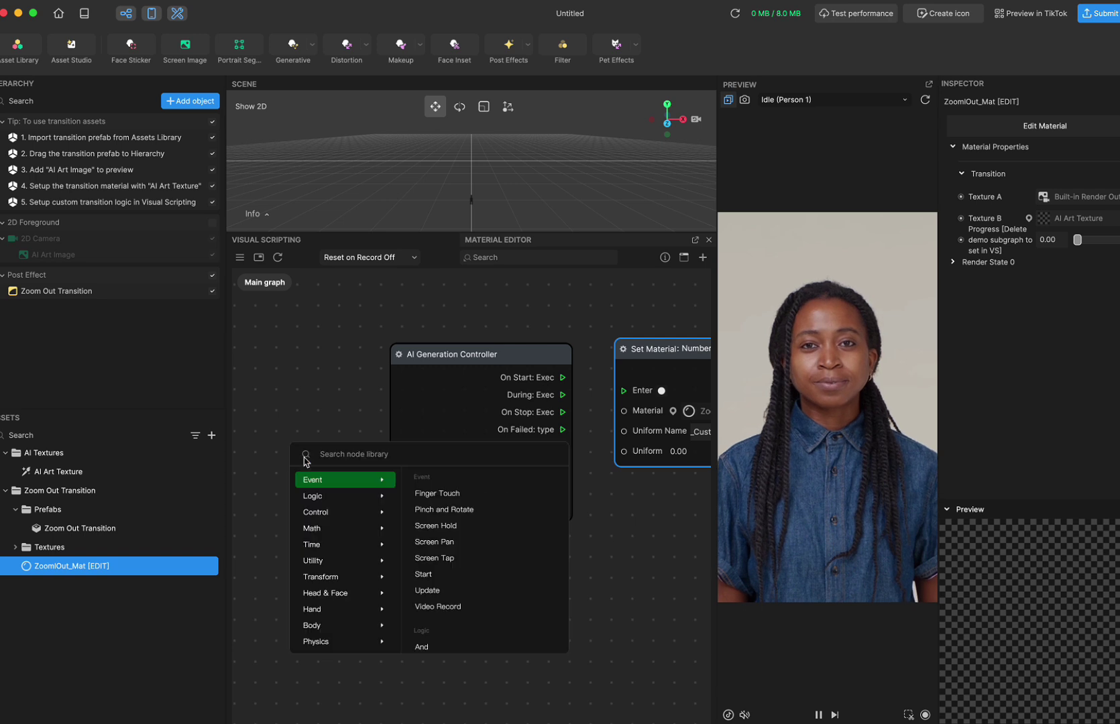
{"action": "type", "text": "start"}
{"action": "left_click", "coordinate": [348, 477]}
{"action": "left_click_drag", "start_coordinate": [339, 476], "coordinate": [399, 465]}
{"action": "left_click_drag", "start_coordinate": [524, 361], "coordinate": [492, 371]}
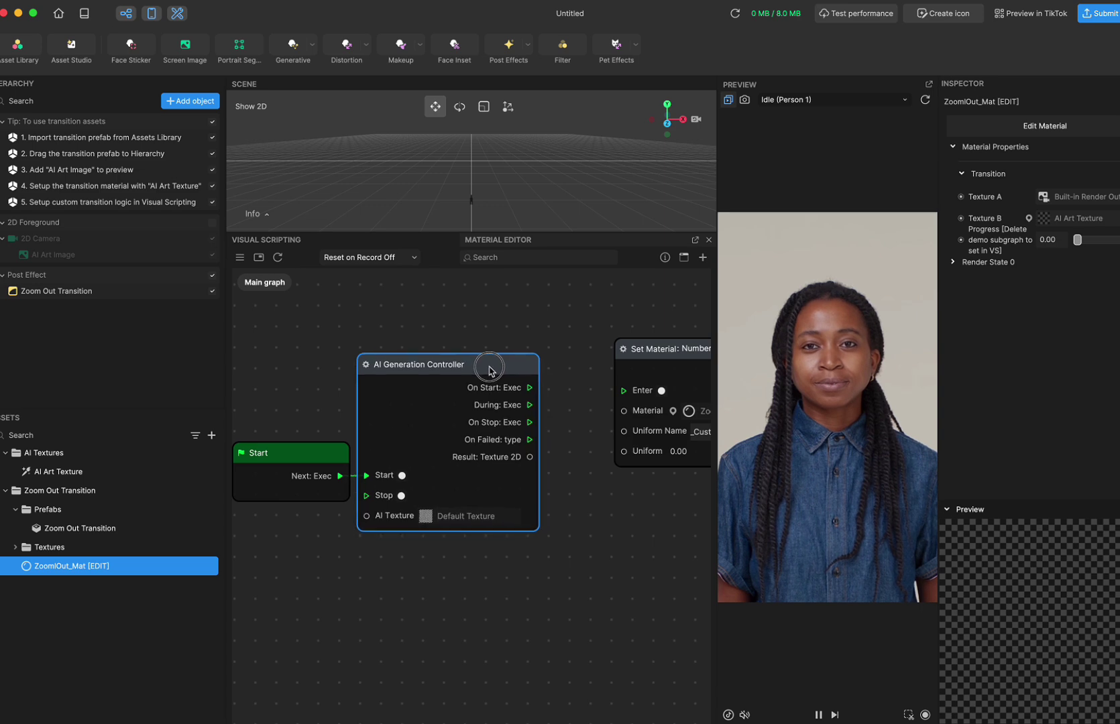
Assign AI Art Texture as the AI Texture of the AI Generation Controller node.
{"action": "left_click", "coordinate": [494, 524]}
{"action": "scroll", "coordinate": [554, 292], "scroll_direction": "down", "scroll_amount": 6}
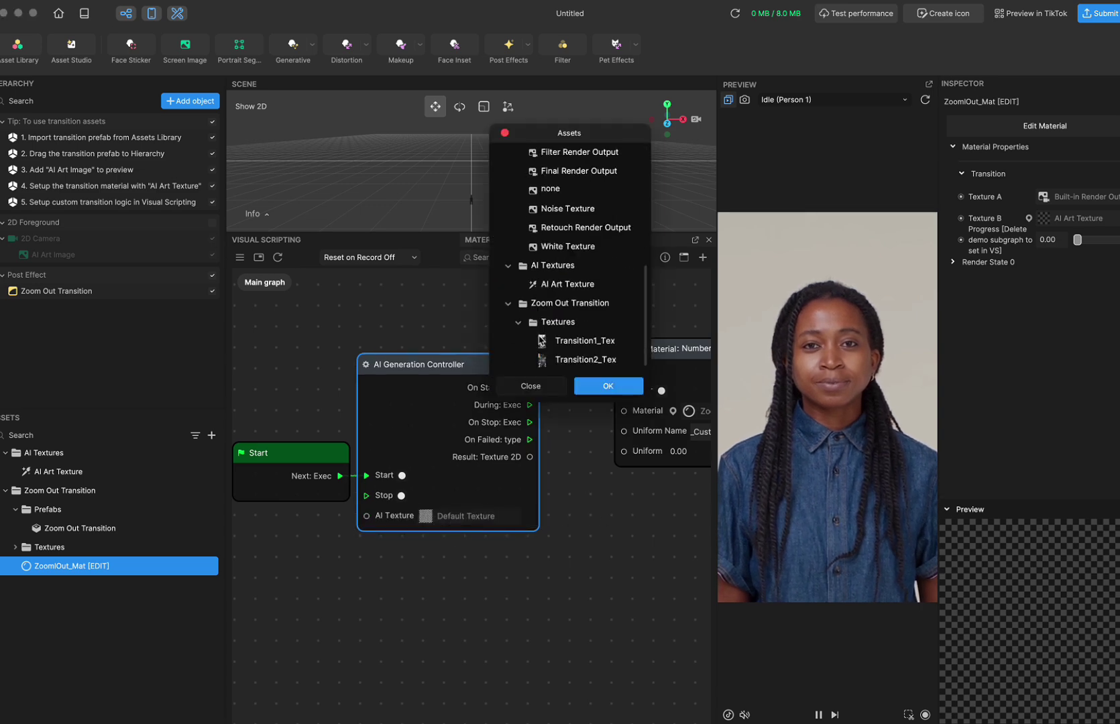
{"action": "left_click", "coordinate": [554, 287]}
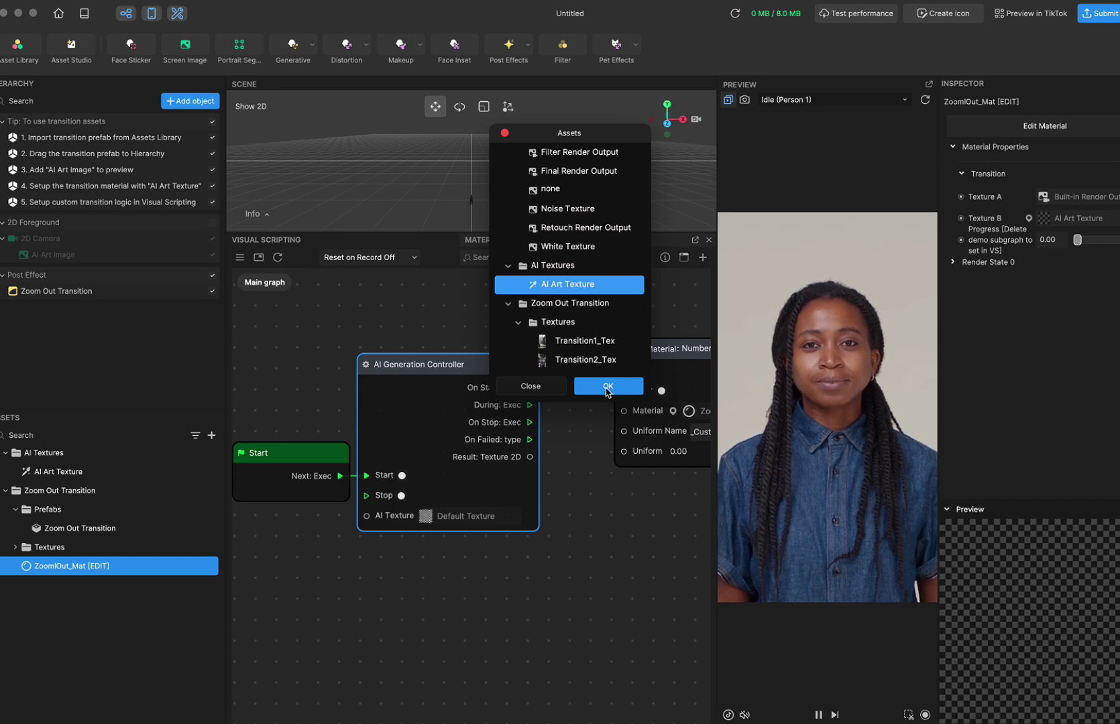
{"action": "left_click", "coordinate": [608, 387]}
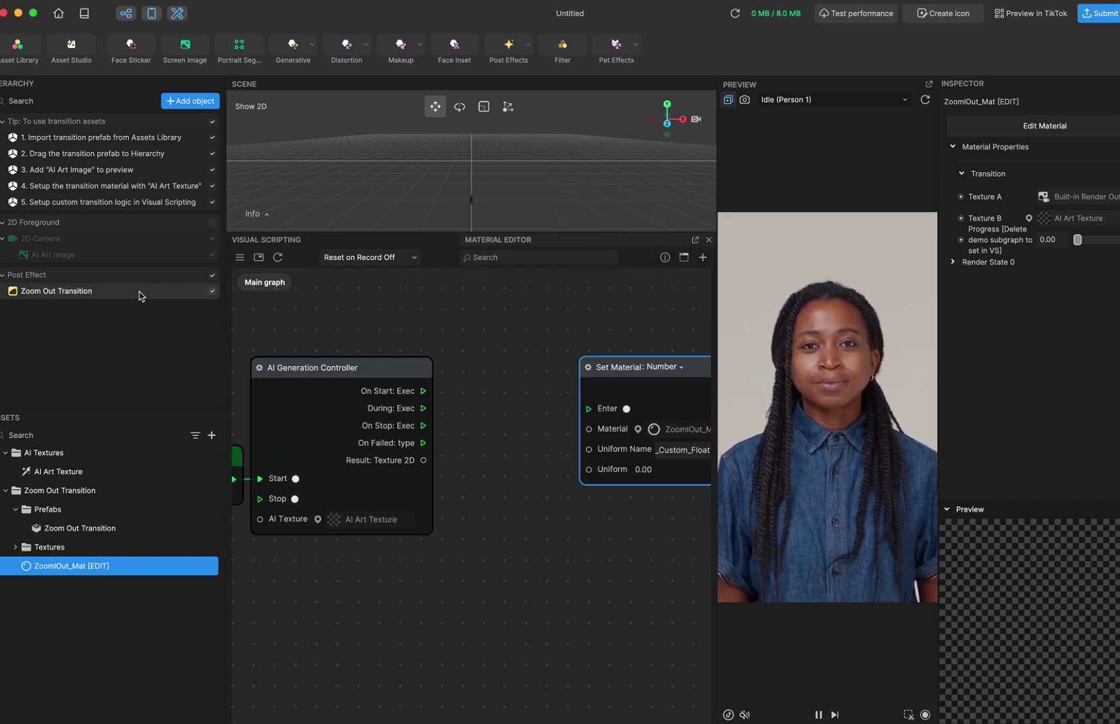
Add a Set Visibility node above the Set Material node and connect the AI Generation Controller's On Start output to its Enter input.
{"action": "left_click", "coordinate": [492, 419]}
{"action": "scroll", "coordinate": [492, 420], "scroll_direction": "up", "scroll_amount": 3}
{"action": "right_click", "coordinate": [422, 353]}
{"action": "left_click", "coordinate": [443, 364]}
{"action": "type", "text": "set vis"}
{"action": "left_click", "coordinate": [454, 387]}
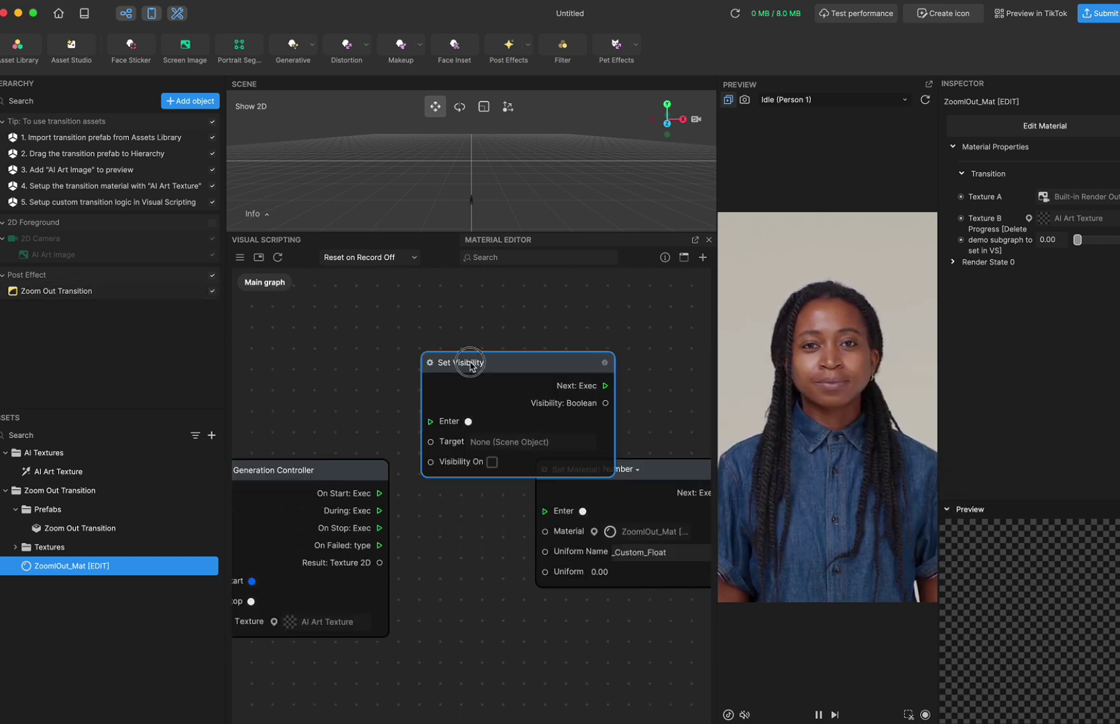
{"action": "left_click_drag", "start_coordinate": [469, 365], "coordinate": [475, 313]}
{"action": "left_click_drag", "start_coordinate": [379, 493], "coordinate": [439, 368]}
Set the Set Visibility node's target to Zoom Out Transition and move the Set Material node further away to make room.
{"action": "left_click", "coordinate": [526, 389]}
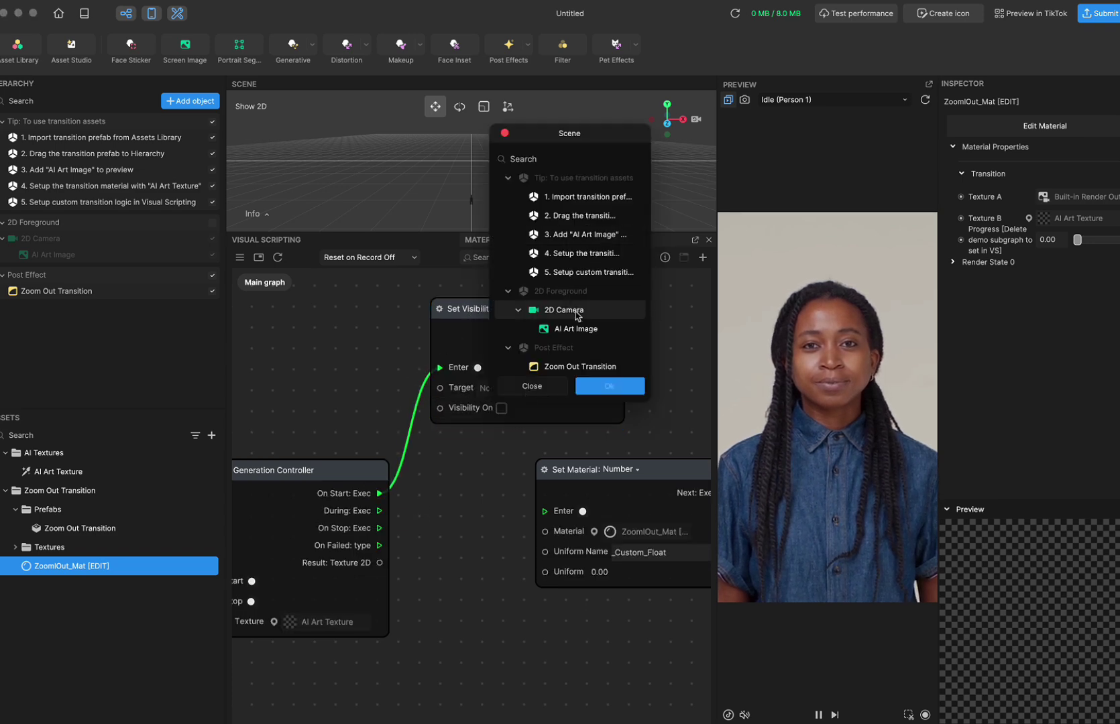
{"action": "left_click", "coordinate": [577, 366]}
{"action": "left_click", "coordinate": [608, 383]}
{"action": "left_click_drag", "start_coordinate": [609, 471], "coordinate": [733, 512]}
Duplicate the Set Visibility node, connect the controller's On Stop output to the copy's Enter input, and enable Visibility On in the copy.
{"action": "left_click_drag", "start_coordinate": [441, 516], "coordinate": [517, 437]}
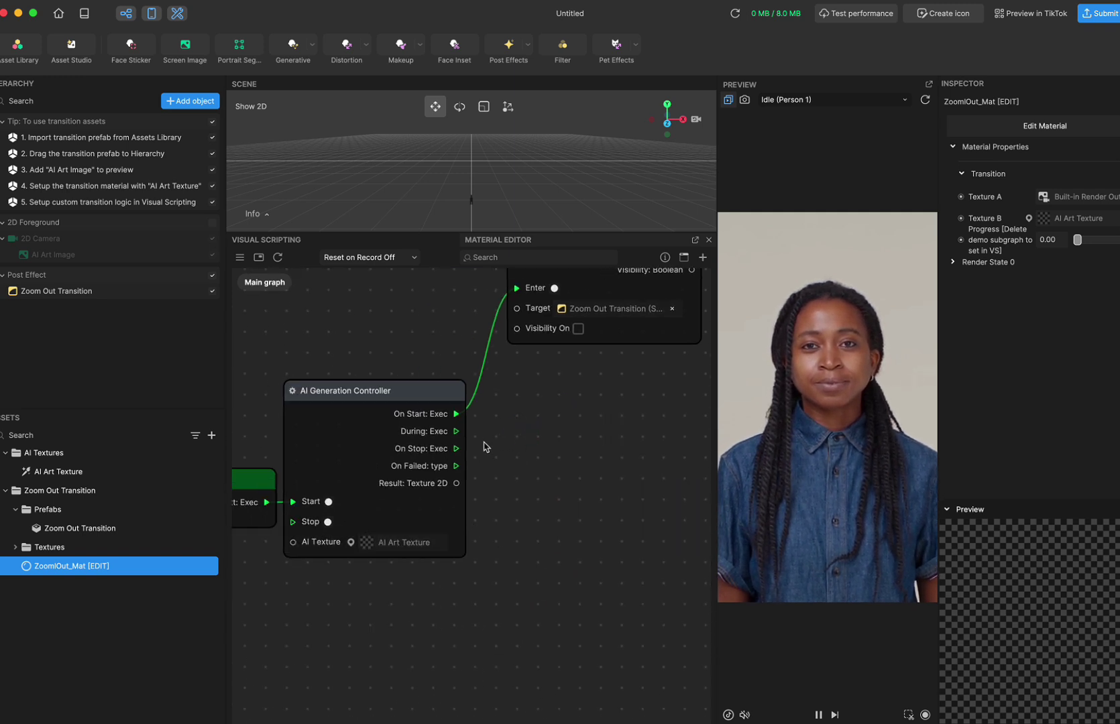
{"action": "scroll", "coordinate": [475, 443], "scroll_direction": "right", "scroll_amount": 5}
{"action": "scroll", "coordinate": [475, 442], "scroll_direction": "up", "scroll_amount": 4}
{"action": "left_click", "coordinate": [463, 295]}
{"action": "key", "text": "super+c"}
{"action": "key", "text": "super+v"}
{"action": "left_click_drag", "start_coordinate": [500, 303], "coordinate": [410, 443]}
{"action": "left_click_drag", "start_coordinate": [311, 513], "coordinate": [379, 501]}
{"action": "left_click", "coordinate": [473, 521]}
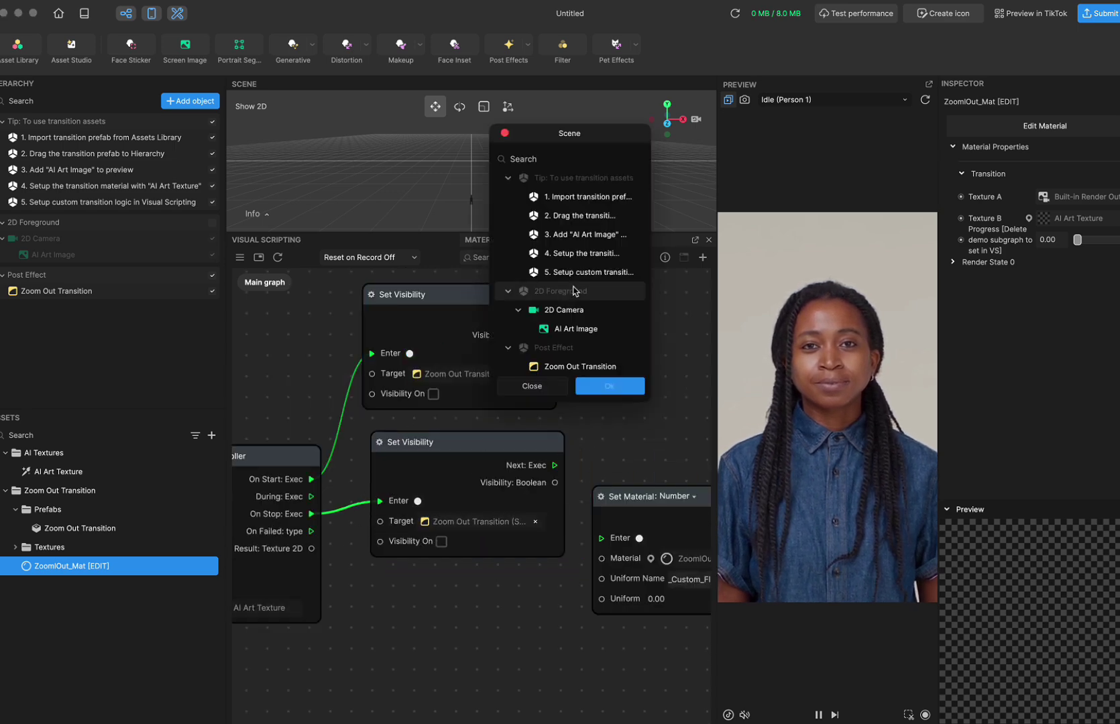
{"action": "left_click", "coordinate": [532, 385]}
{"action": "left_click", "coordinate": [468, 469]}
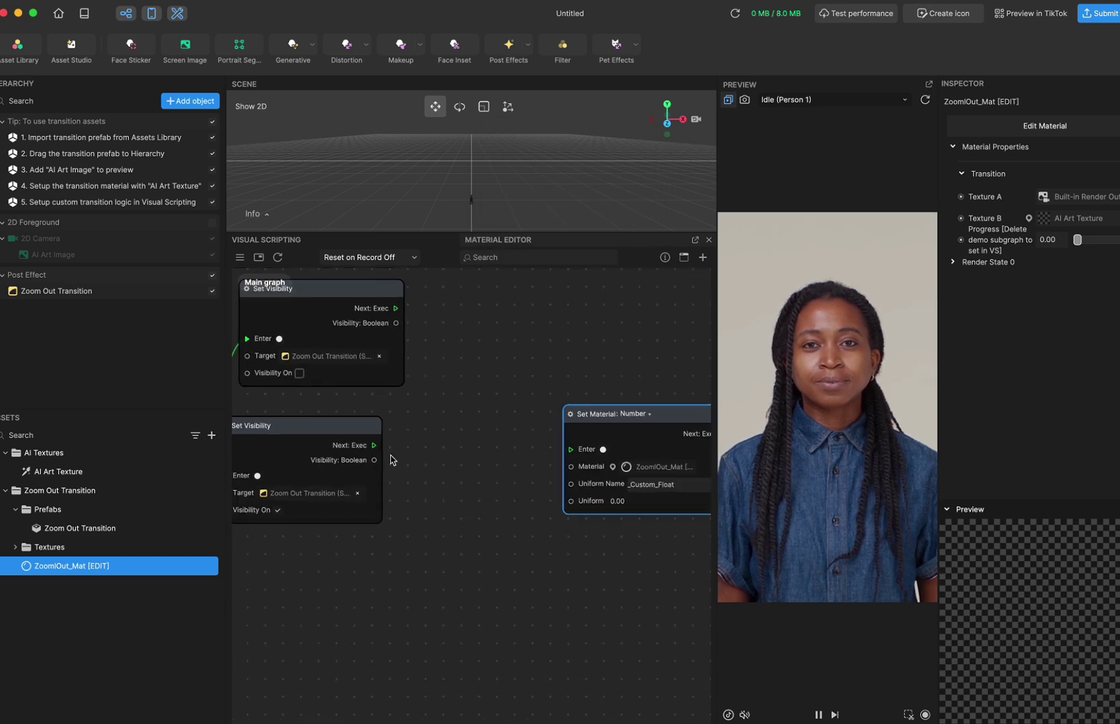
Add a Timer node before the Set Material node and connect the second Set Visibility node's Next output to the Timer's Start input.
{"action": "left_click_drag", "start_coordinate": [610, 424], "coordinate": [678, 422]}
{"action": "right_click", "coordinate": [462, 444]}
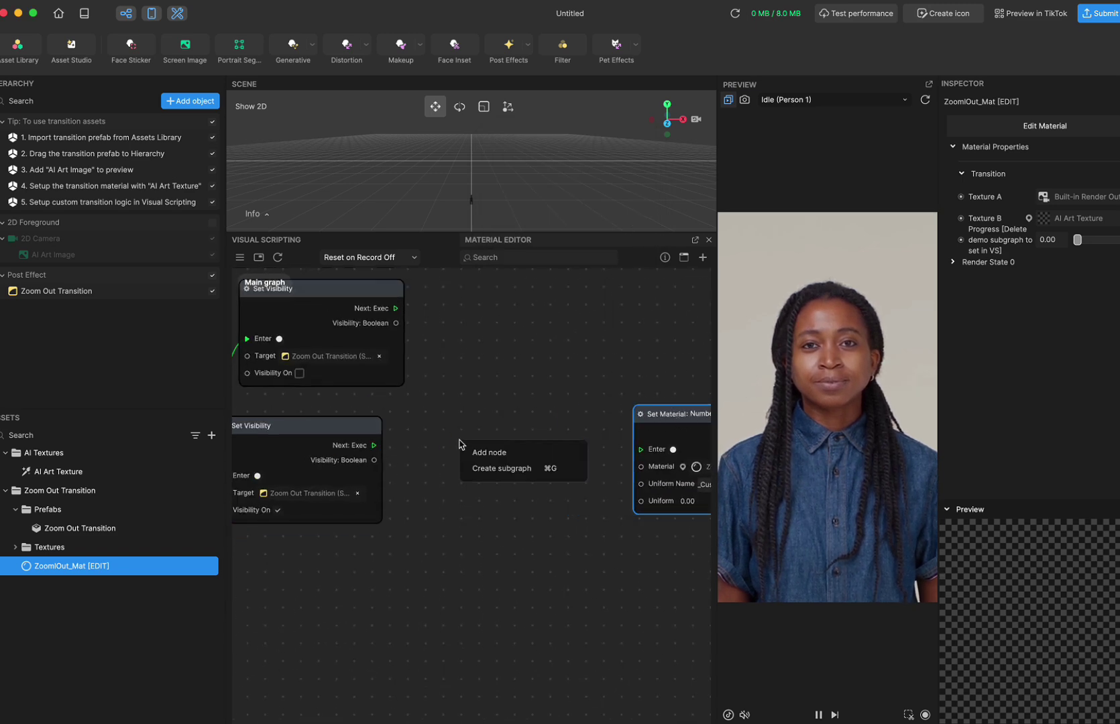
{"action": "left_click", "coordinate": [477, 454]}
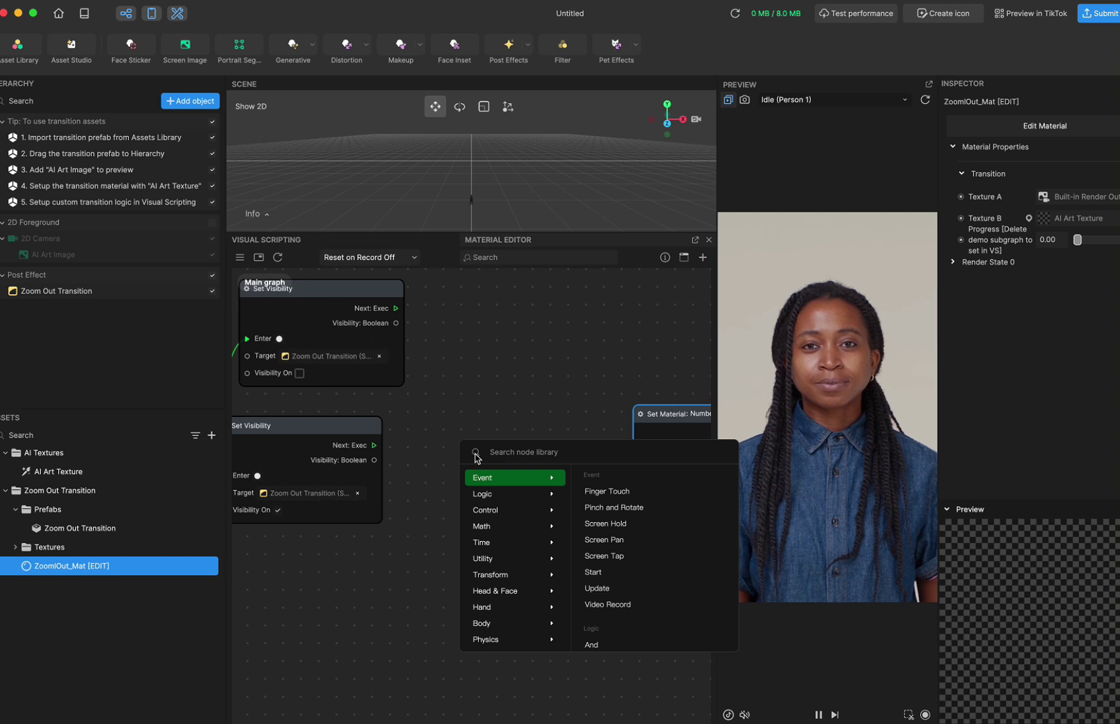
{"action": "type", "text": "timer"}
{"action": "left_click", "coordinate": [486, 469]}
{"action": "left_click_drag", "start_coordinate": [496, 448], "coordinate": [479, 404]}
{"action": "left_click_drag", "start_coordinate": [373, 445], "coordinate": [449, 516]}
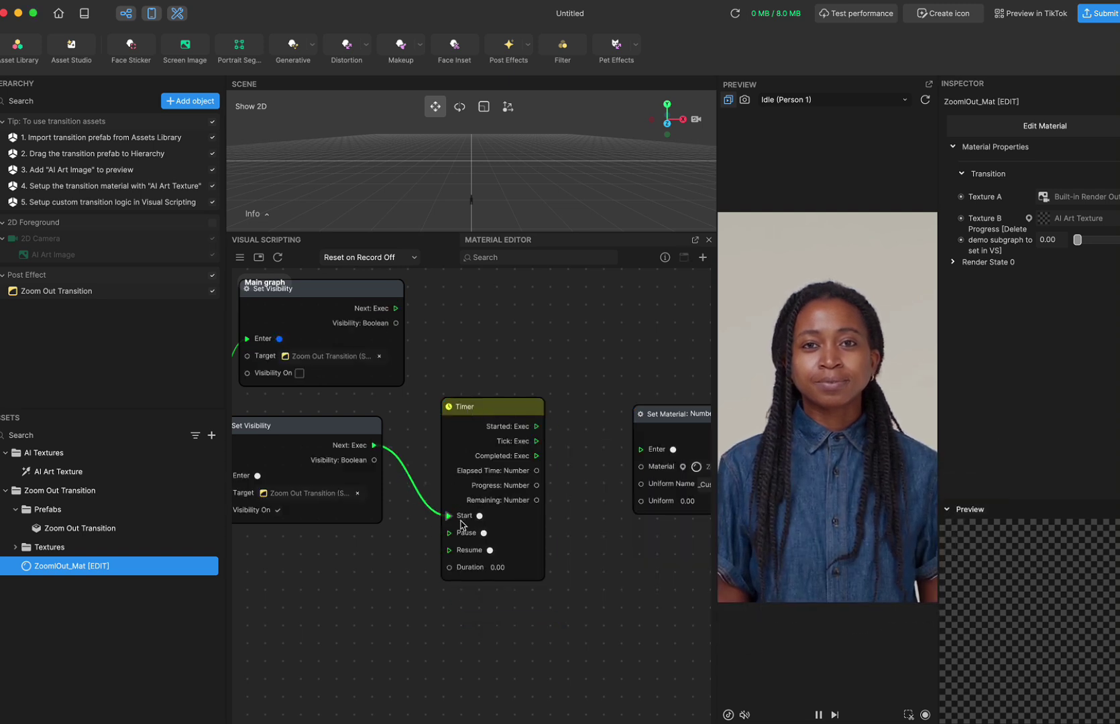
Set the Timer's duration to 1.00 and connect its Tick and Progress outputs to Set Material's Enter and Uniform inputs.
{"action": "left_click", "coordinate": [498, 568]}
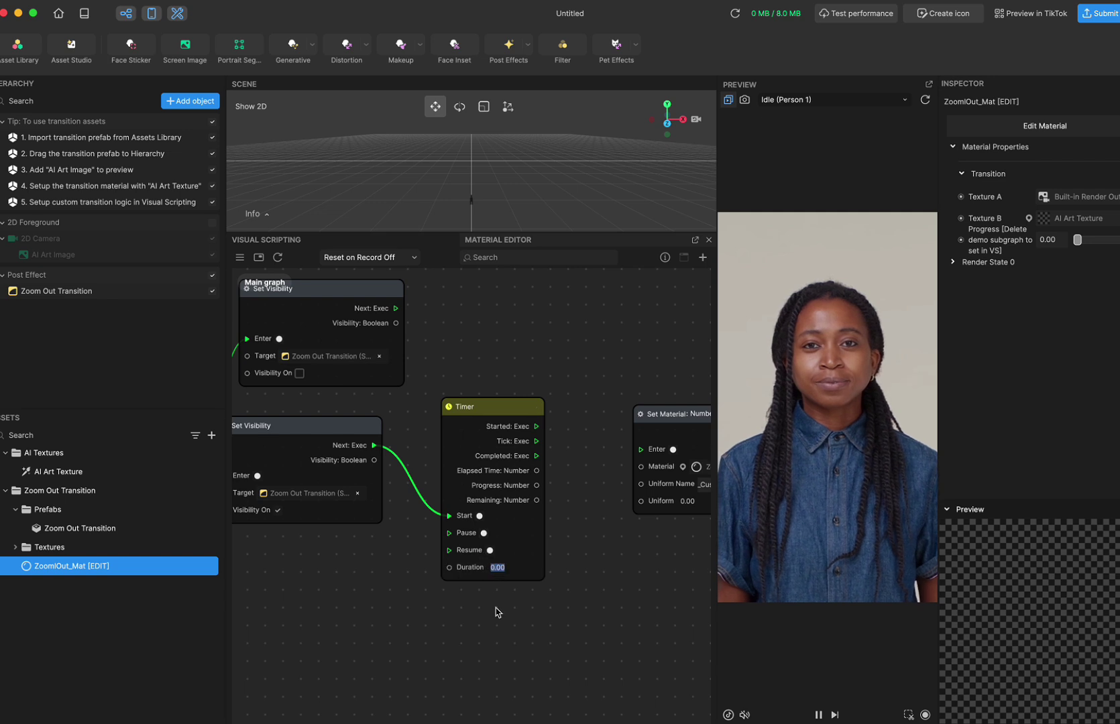
{"action": "left_click_drag", "start_coordinate": [514, 407], "coordinate": [471, 414]}
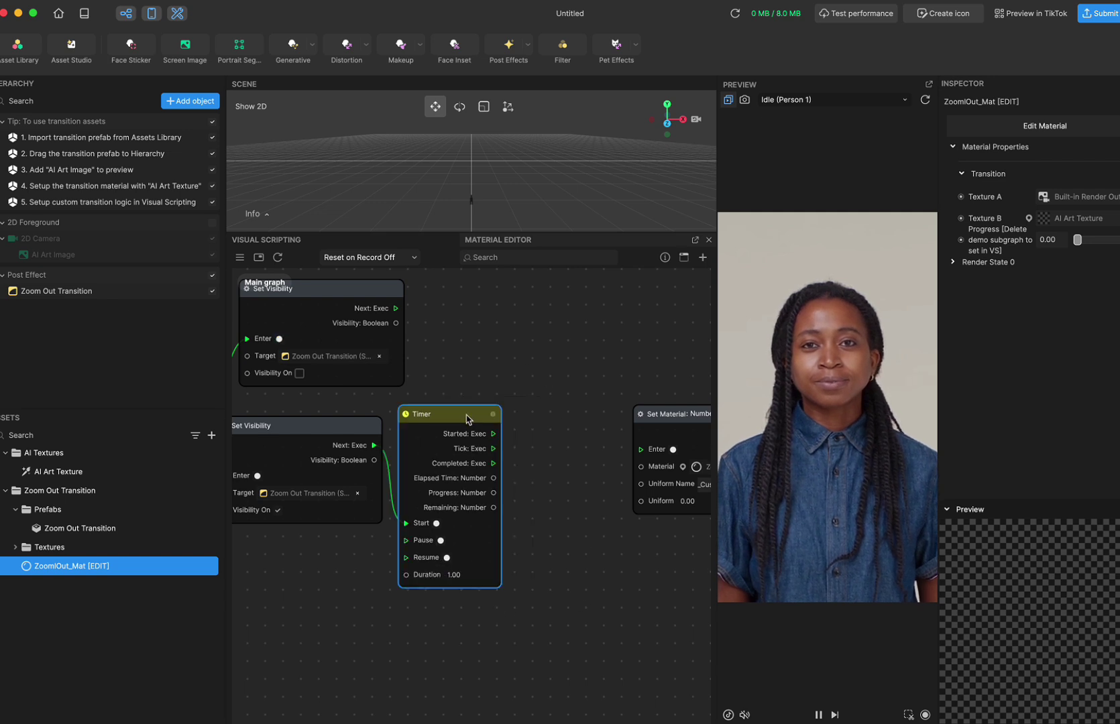
{"action": "scroll", "coordinate": [575, 445], "scroll_direction": "right", "scroll_amount": 4}
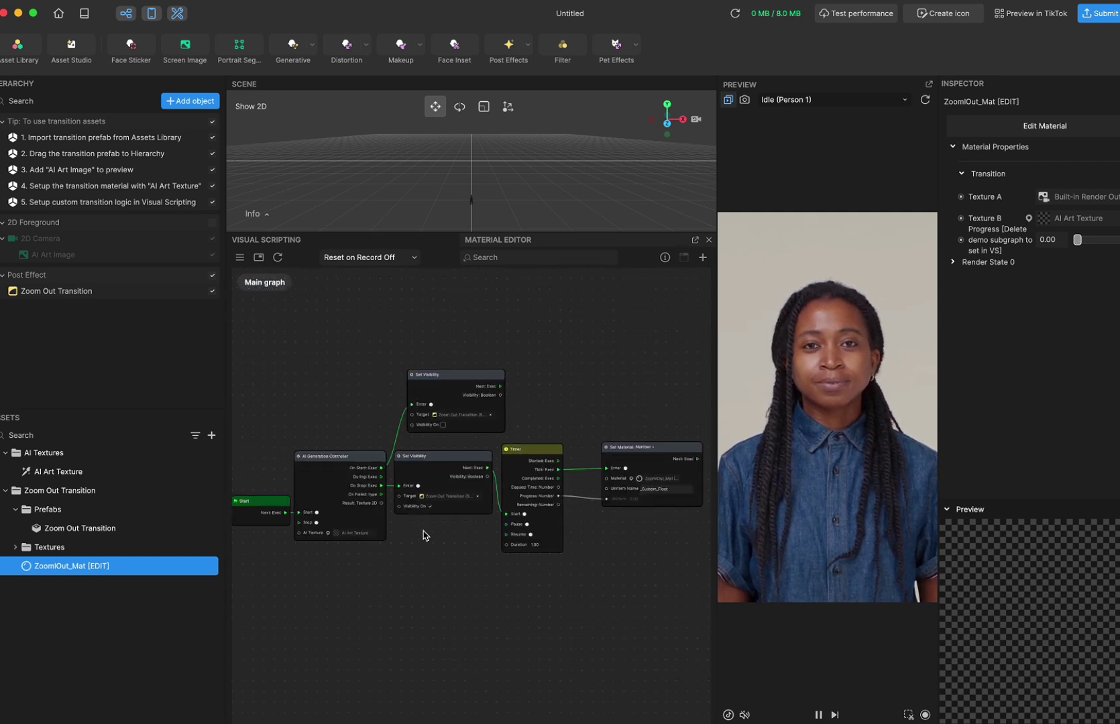
Restart the preview to test the transition and set the Timer's duration to 2.00.
{"action": "left_click", "coordinate": [925, 101]}
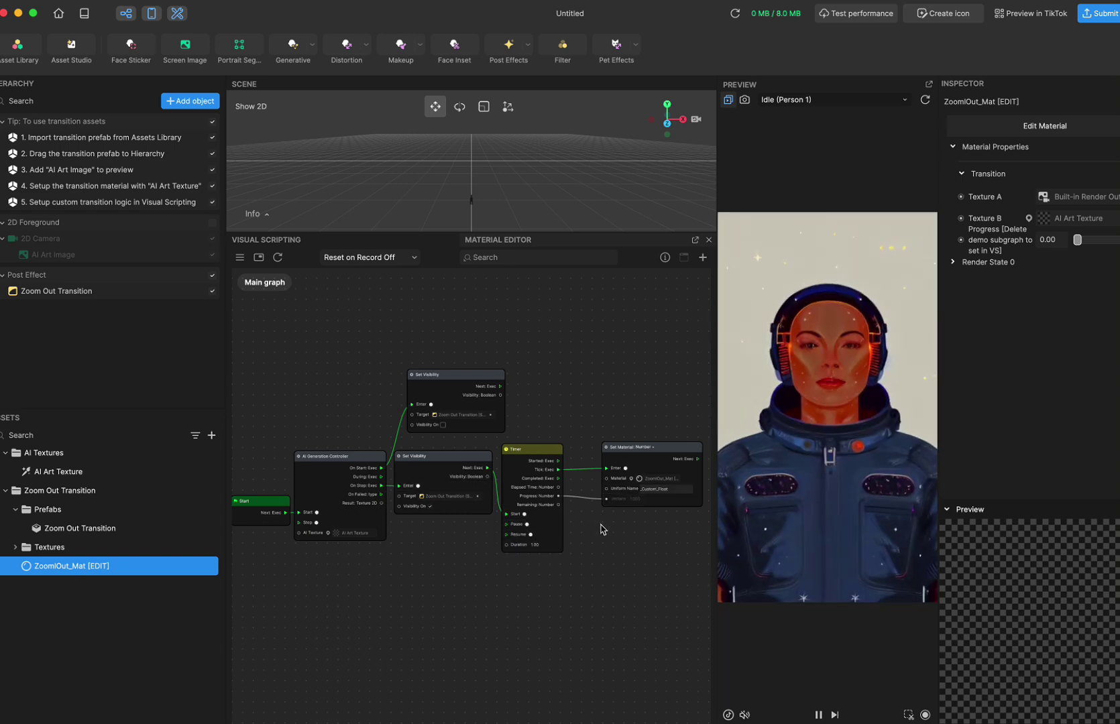
{"action": "scroll", "coordinate": [538, 550], "scroll_direction": "up", "scroll_amount": 5}
{"action": "left_click", "coordinate": [539, 544]}
{"action": "type", "text": "2"}
{"action": "key", "text": "Return"}
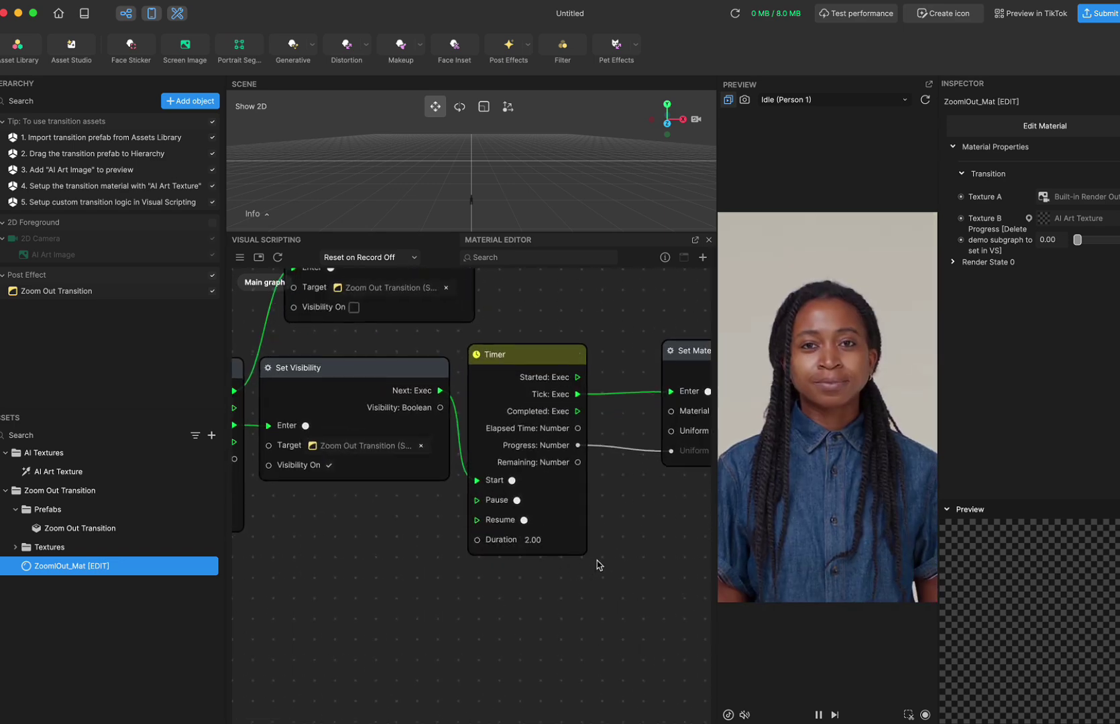
{"action": "scroll", "coordinate": [598, 565], "scroll_direction": "down", "scroll_amount": 3}
{"action": "scroll", "coordinate": [420, 541], "scroll_direction": "down", "scroll_amount": 3}
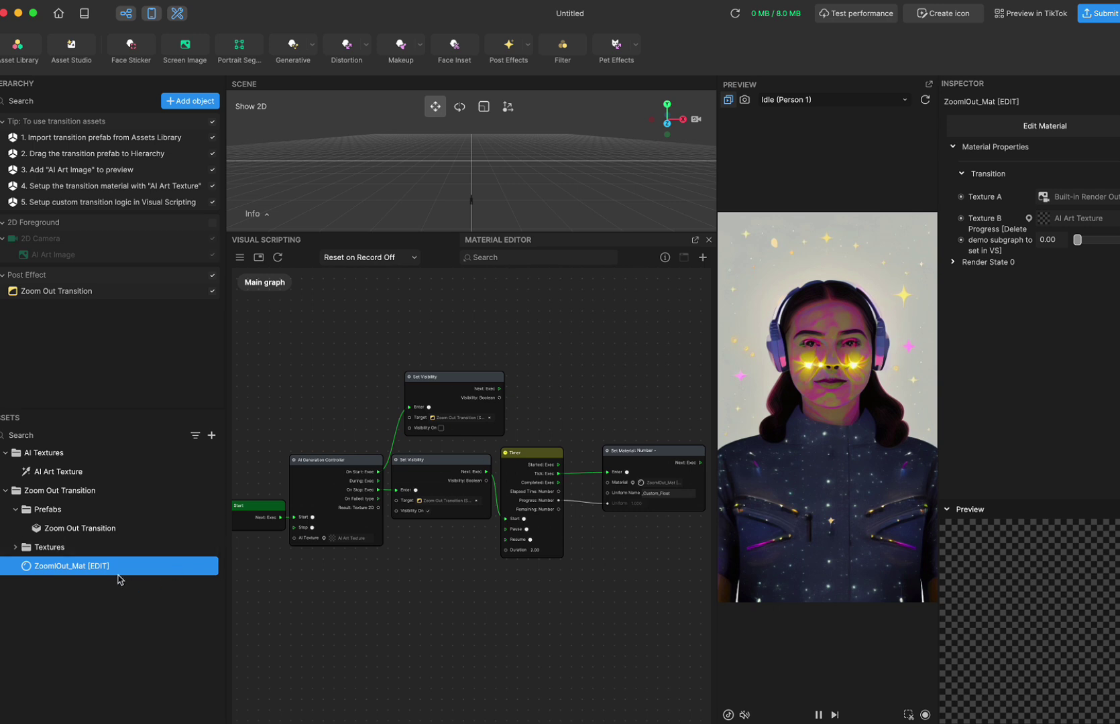
Browse the transitions among the Screen Effects in the Asset Library, then close the library.
{"action": "left_click", "coordinate": [212, 436]}
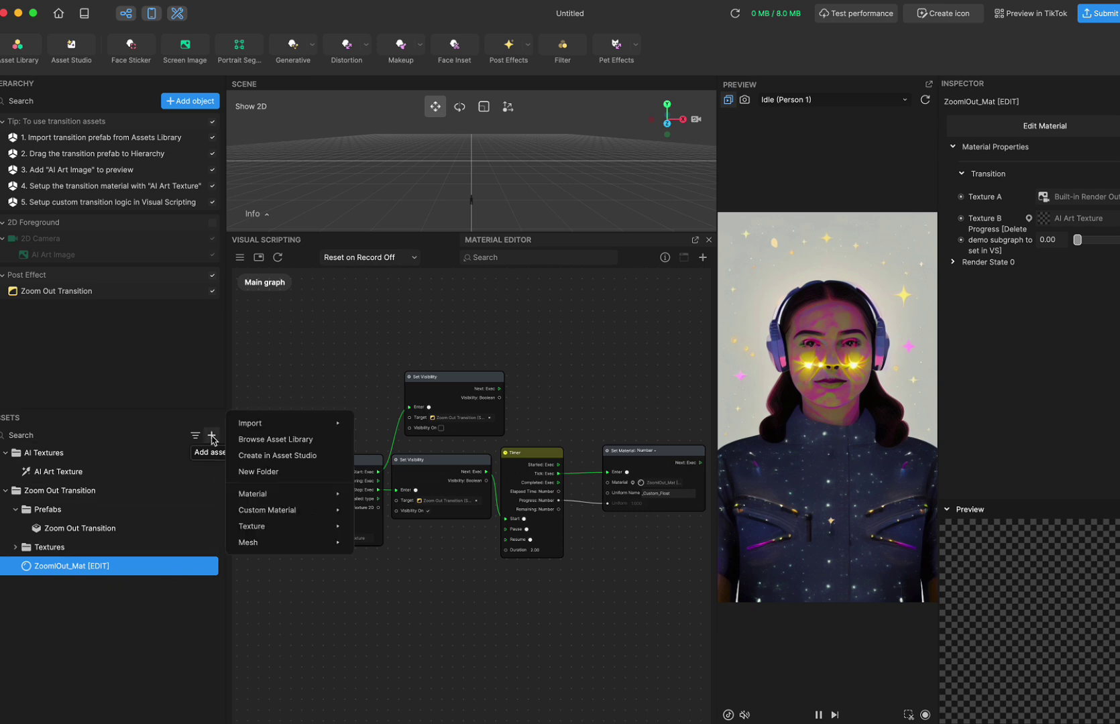
{"action": "left_click", "coordinate": [313, 440]}
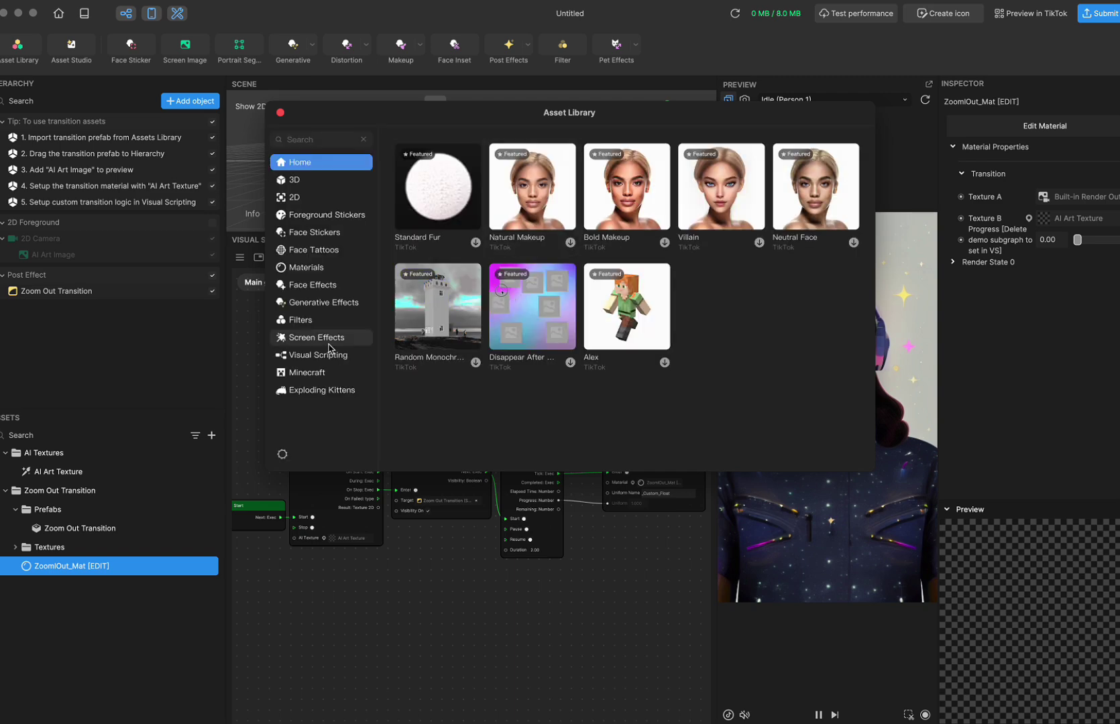
{"action": "left_click", "coordinate": [322, 338]}
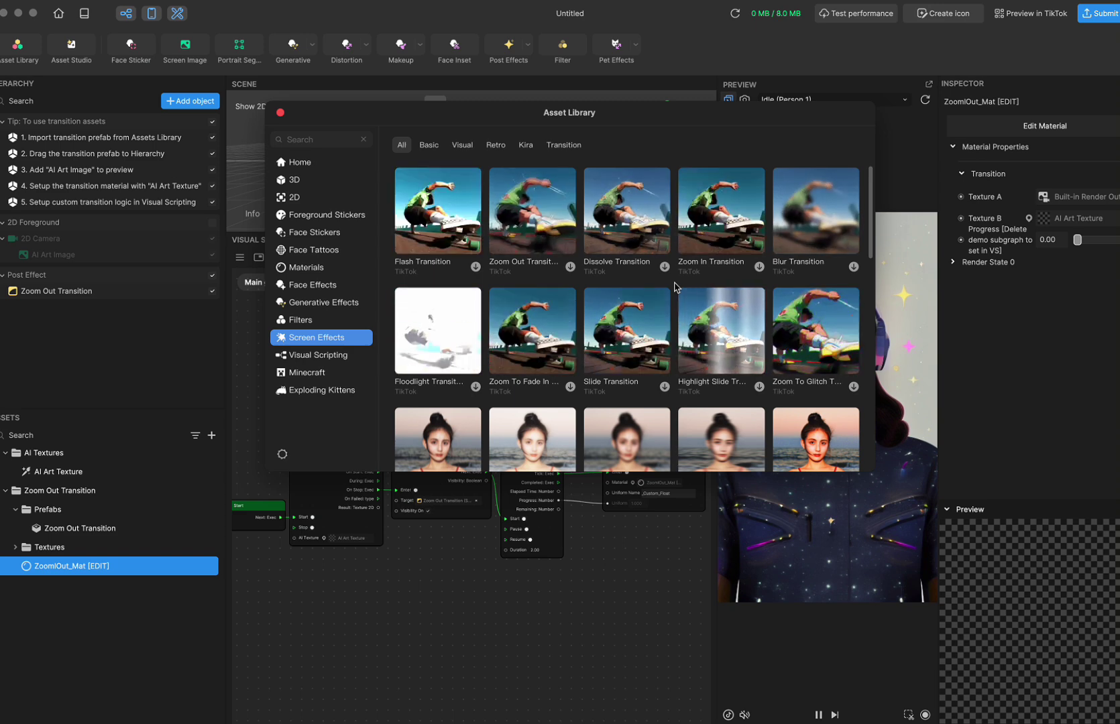
{"action": "left_click", "coordinate": [280, 115]}
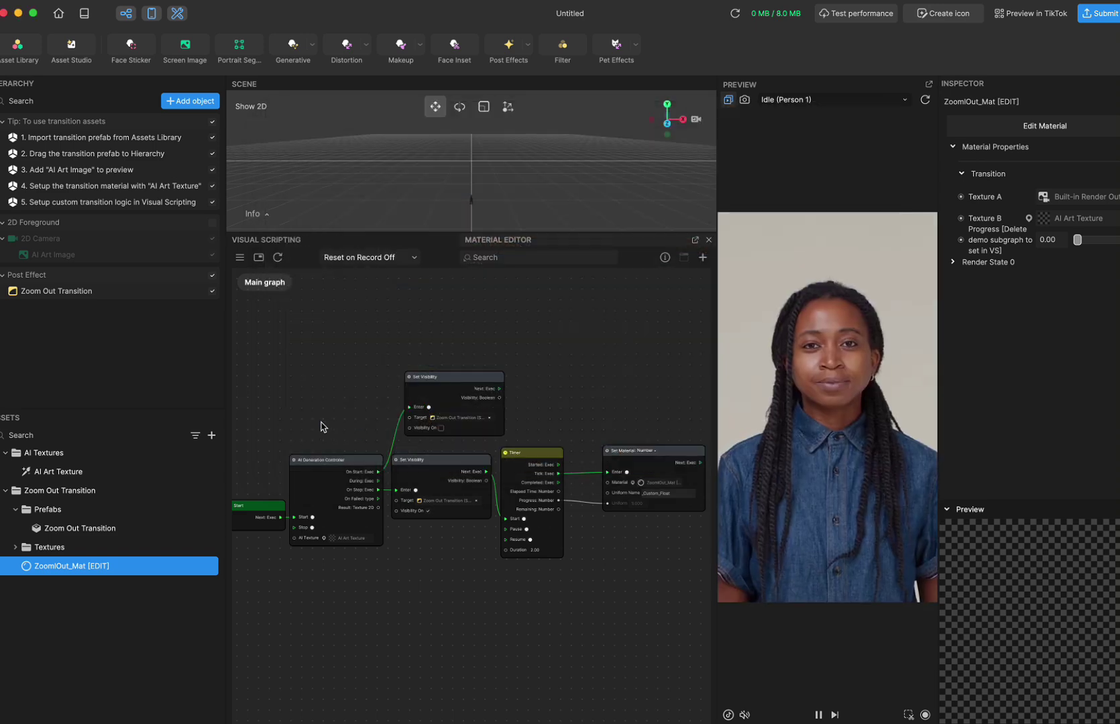